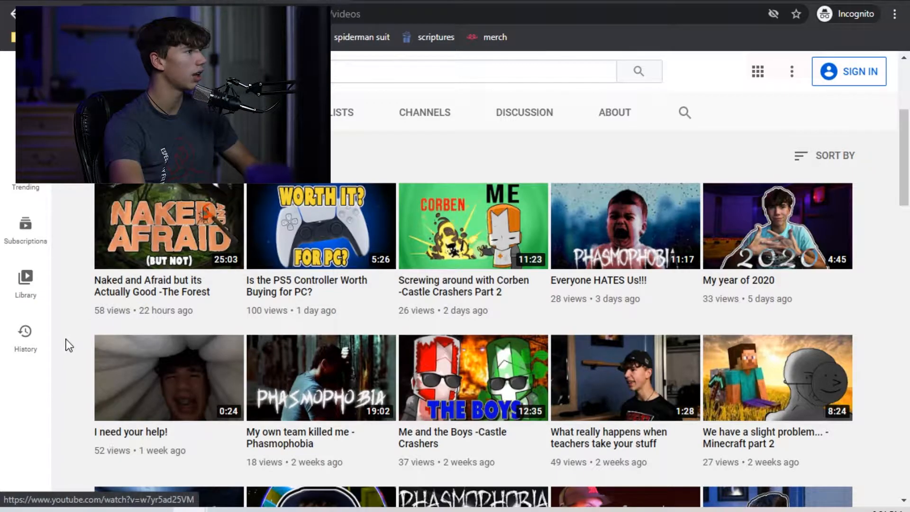
- Examine the thumbnails and titles of the channel's uploaded videos, from the newest to the older uploads
{"action": "scroll", "coordinate": [603, 294], "scroll_direction": "down", "scroll_amount": 9}
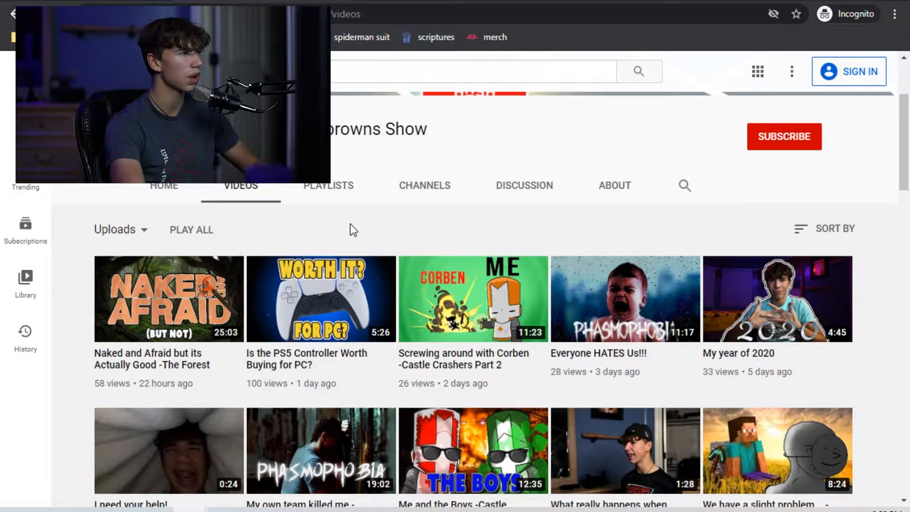
{"action": "scroll", "coordinate": [93, 325], "scroll_direction": "down", "scroll_amount": 3}
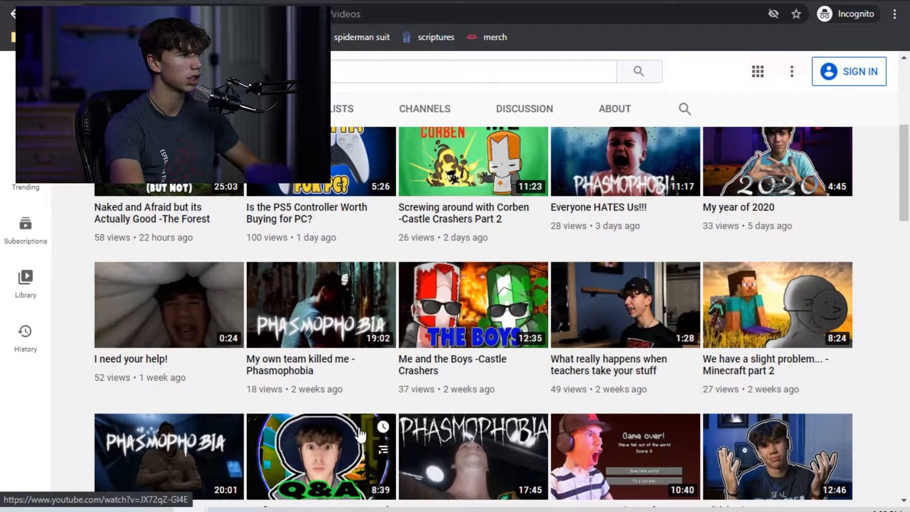
{"action": "scroll", "coordinate": [76, 372], "scroll_direction": "down", "scroll_amount": 8}
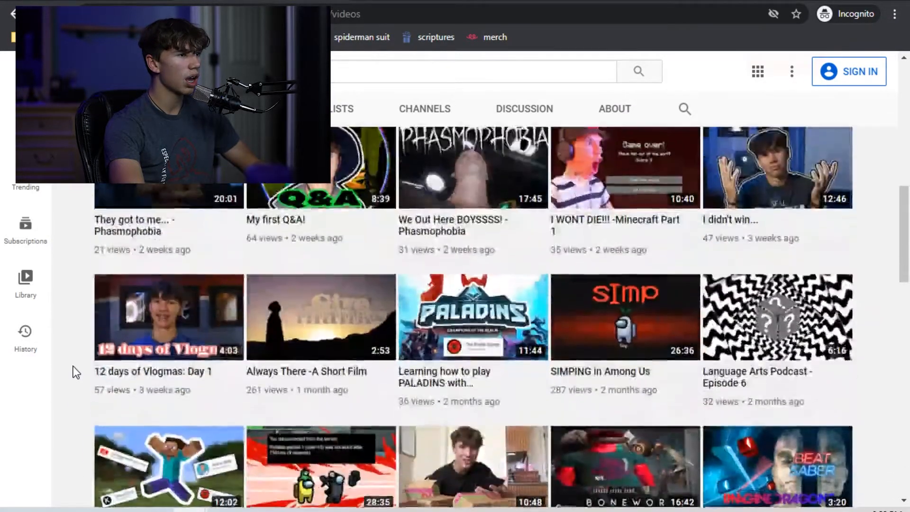
{"action": "scroll", "coordinate": [76, 372], "scroll_direction": "down", "scroll_amount": 2}
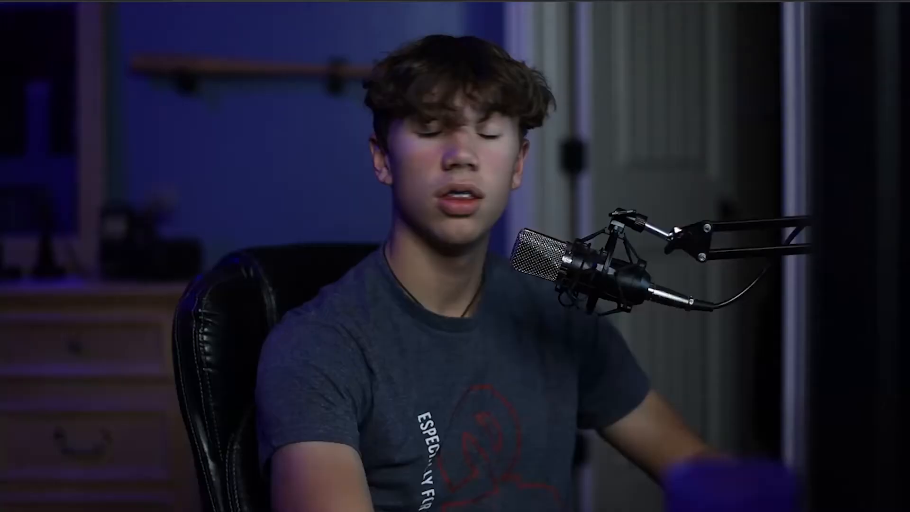
{"action": "scroll", "coordinate": [70, 353], "scroll_direction": "down", "scroll_amount": 4}
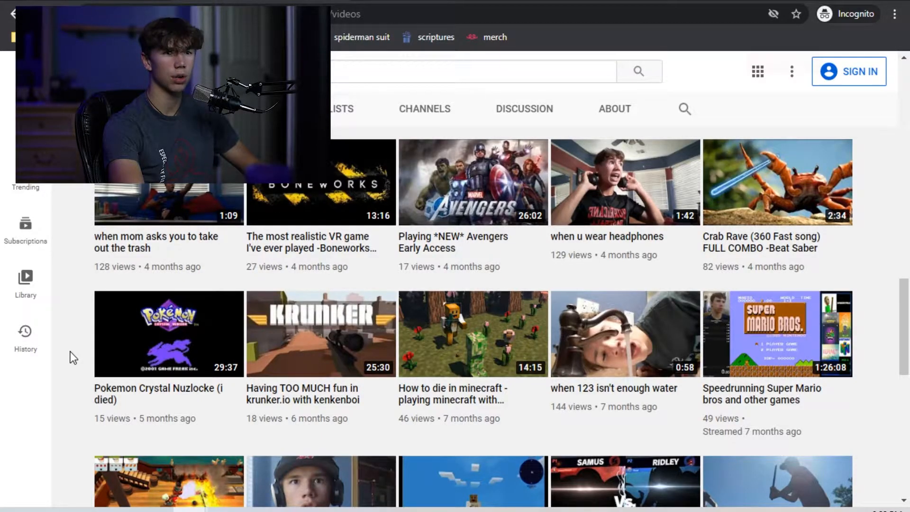
{"action": "scroll", "coordinate": [70, 353], "scroll_direction": "down", "scroll_amount": 4}
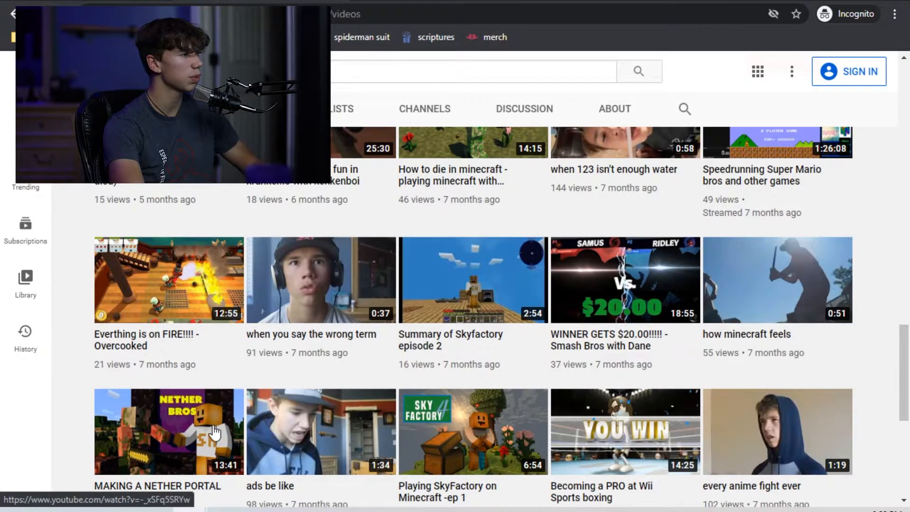
{"action": "scroll", "coordinate": [221, 428], "scroll_direction": "down", "scroll_amount": 3}
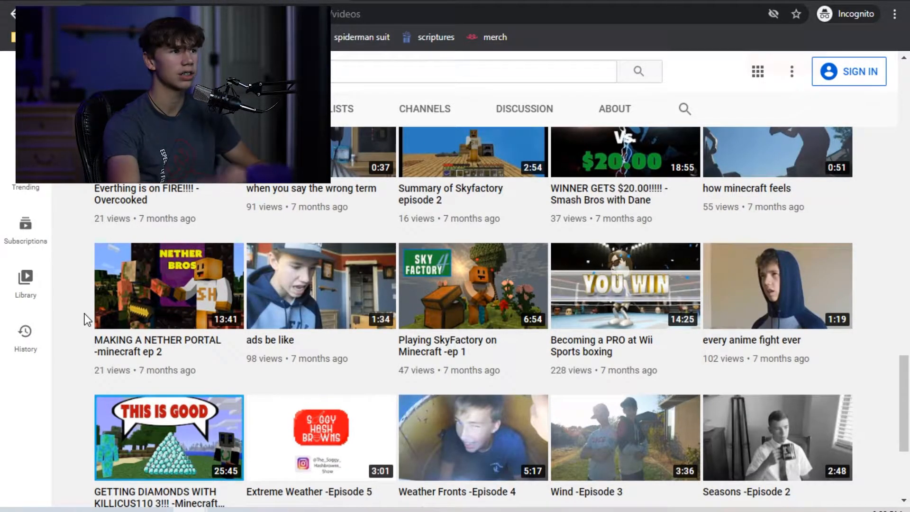
{"action": "scroll", "coordinate": [88, 319], "scroll_direction": "up", "scroll_amount": 10}
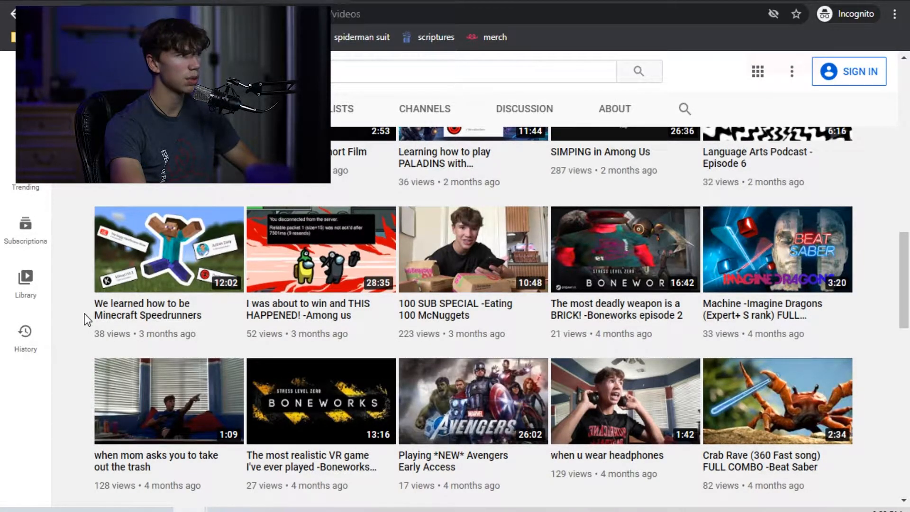
{"action": "scroll", "coordinate": [88, 319], "scroll_direction": "up", "scroll_amount": 2}
{"action": "scroll", "coordinate": [88, 319], "scroll_direction": "up", "scroll_amount": 9}
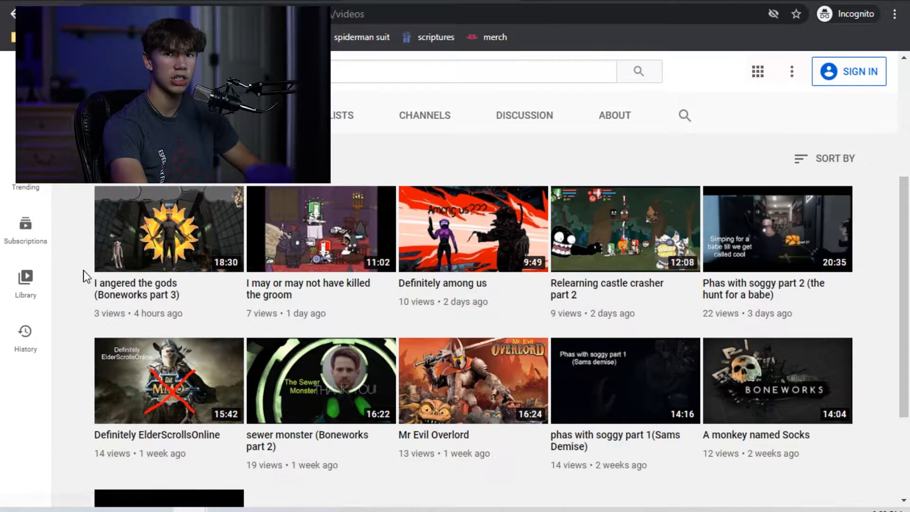
- Examine the thumbnails on the second channel's uploads page for ones that could be improved
{"action": "scroll", "coordinate": [84, 269], "scroll_direction": "down", "scroll_amount": 3}
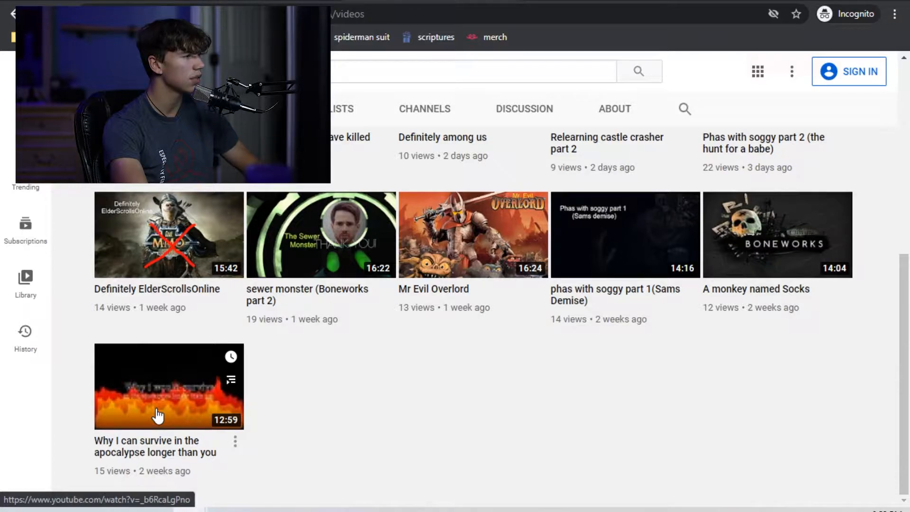
{"action": "scroll", "coordinate": [76, 357], "scroll_direction": "up", "scroll_amount": 3}
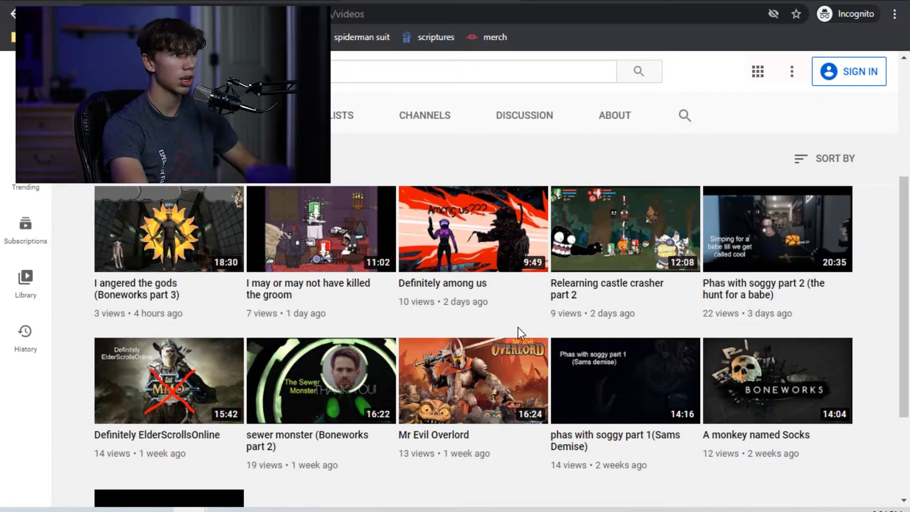
{"action": "scroll", "coordinate": [519, 328], "scroll_direction": "down", "scroll_amount": 2}
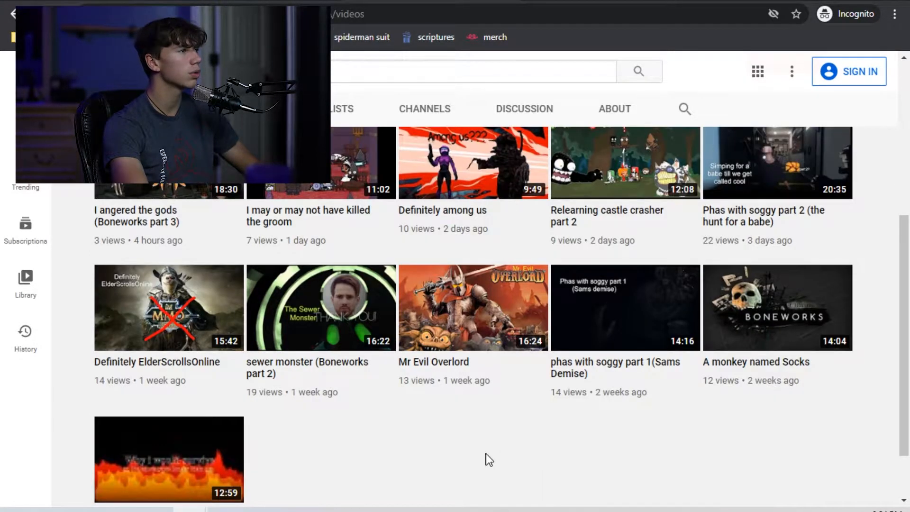
{"action": "scroll", "coordinate": [488, 459], "scroll_direction": "up", "scroll_amount": 2}
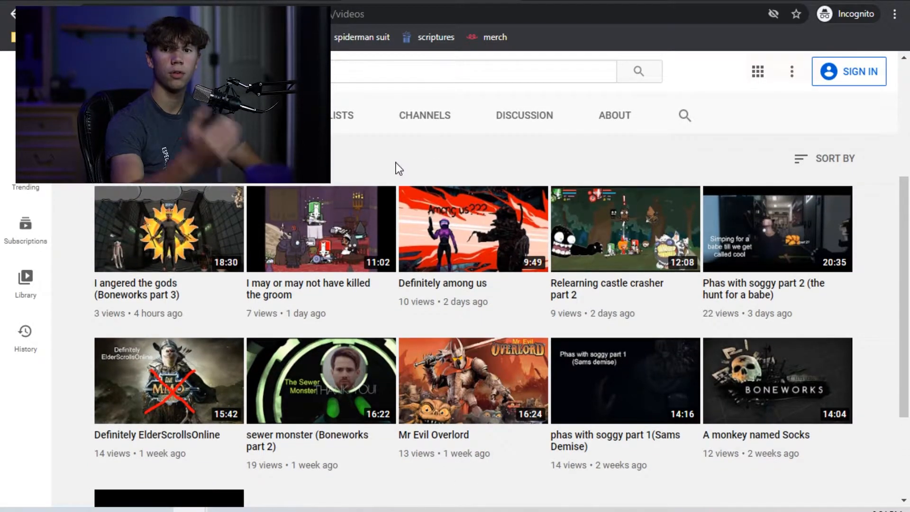
{"action": "mouse_move", "coordinate": [429, 287]}
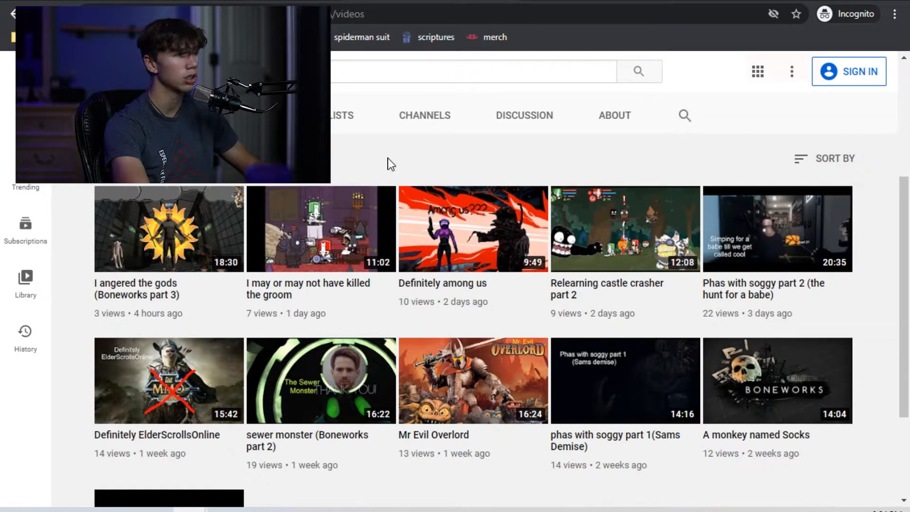
{"action": "mouse_move", "coordinate": [231, 311]}
{"action": "scroll", "coordinate": [396, 415], "scroll_direction": "down", "scroll_amount": 1}
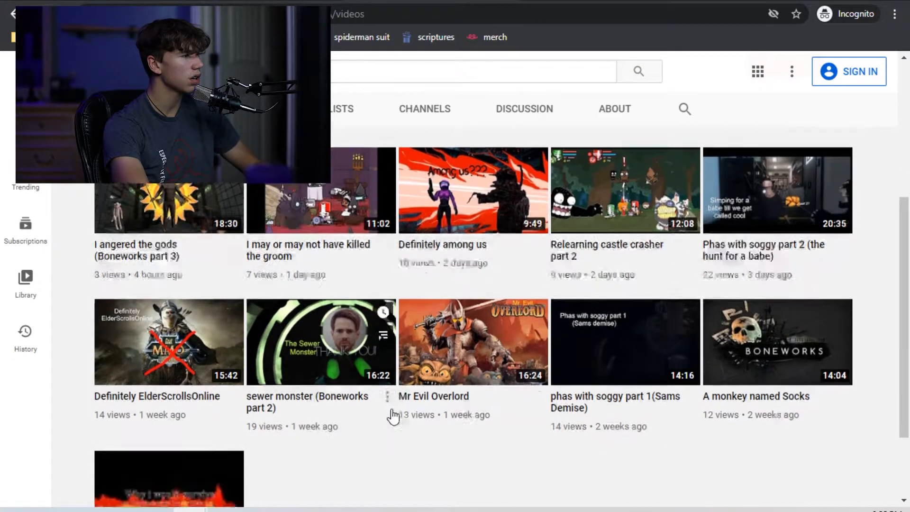
{"action": "scroll", "coordinate": [415, 403], "scroll_direction": "up", "scroll_amount": 1}
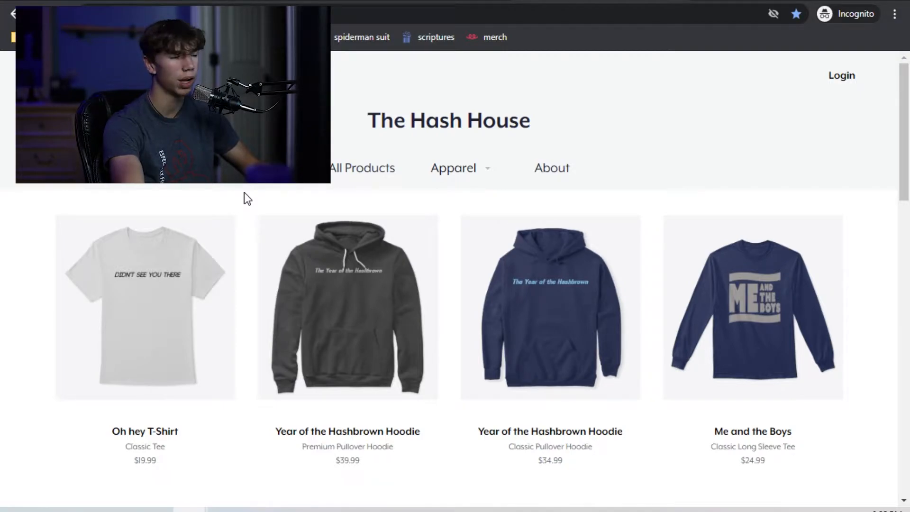
- Go to the Pixlr site, compare the feature lists of its two photo editors, and launch Pixlr E
{"action": "left_click", "coordinate": [111, 3]}
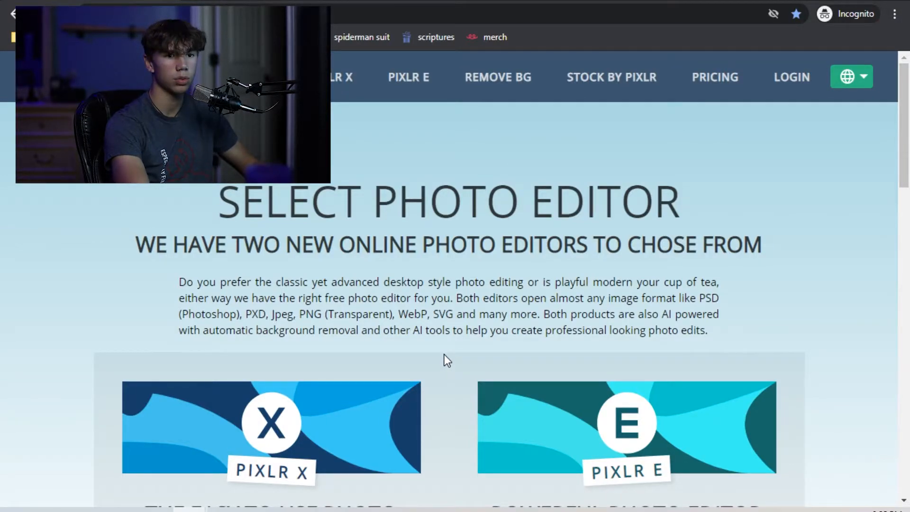
{"action": "scroll", "coordinate": [445, 360], "scroll_direction": "down", "scroll_amount": 5}
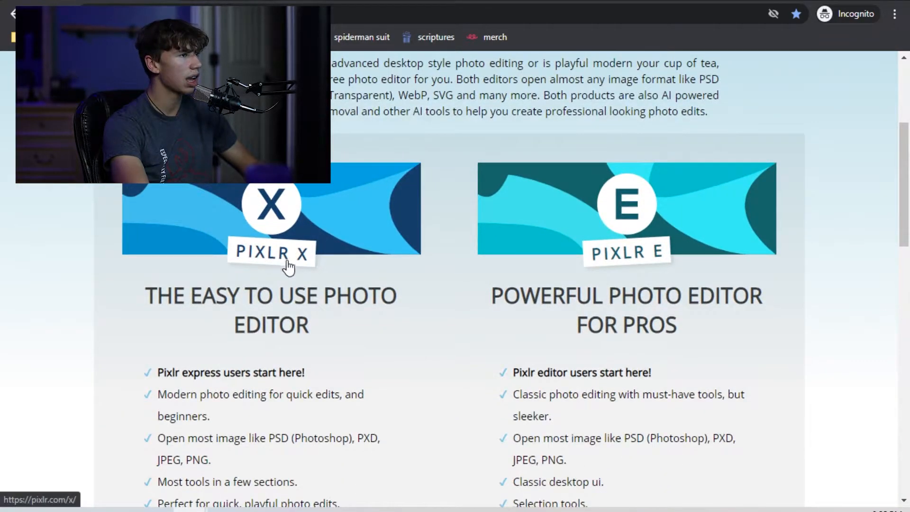
{"action": "scroll", "coordinate": [283, 265], "scroll_direction": "down", "scroll_amount": 2}
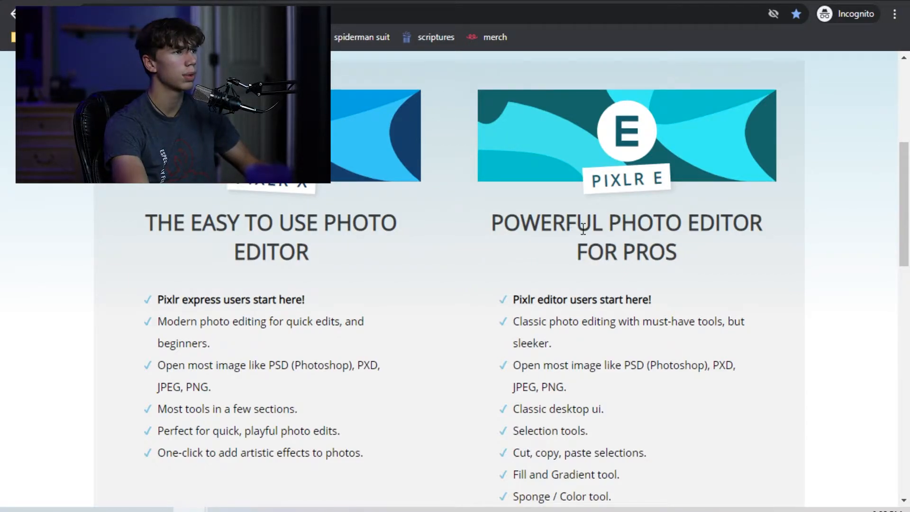
{"action": "scroll", "coordinate": [468, 259], "scroll_direction": "down", "scroll_amount": 5}
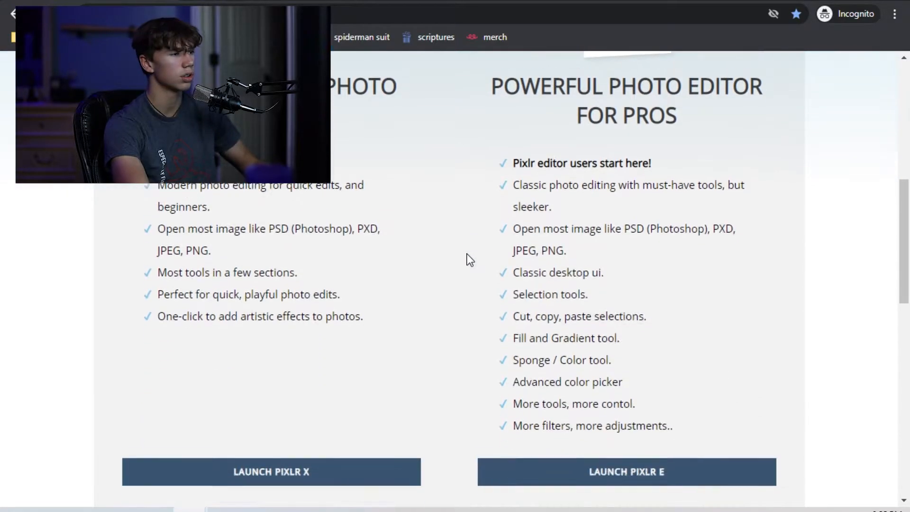
{"action": "left_click", "coordinate": [585, 389]}
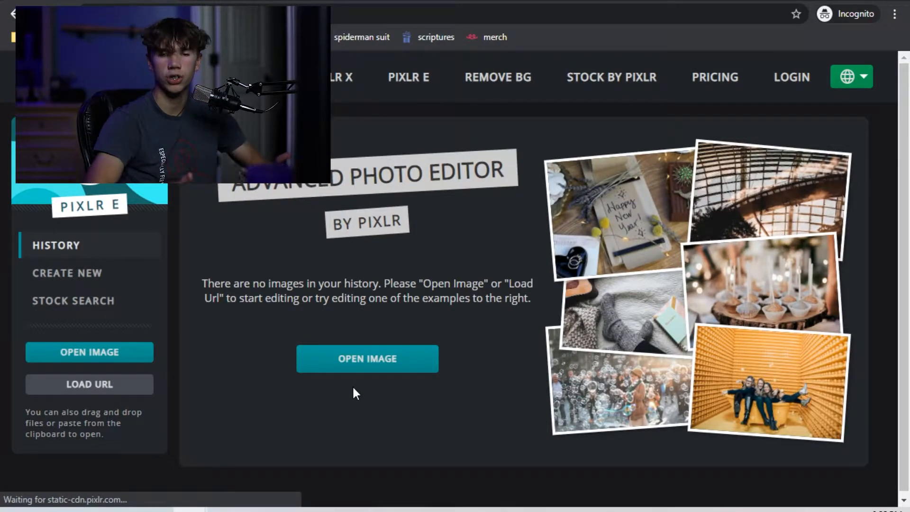
- Check the "Definitely among us" thumbnail on the channel page and search Google Images for the Among Us kill screen
{"action": "left_click", "coordinate": [261, 2]}
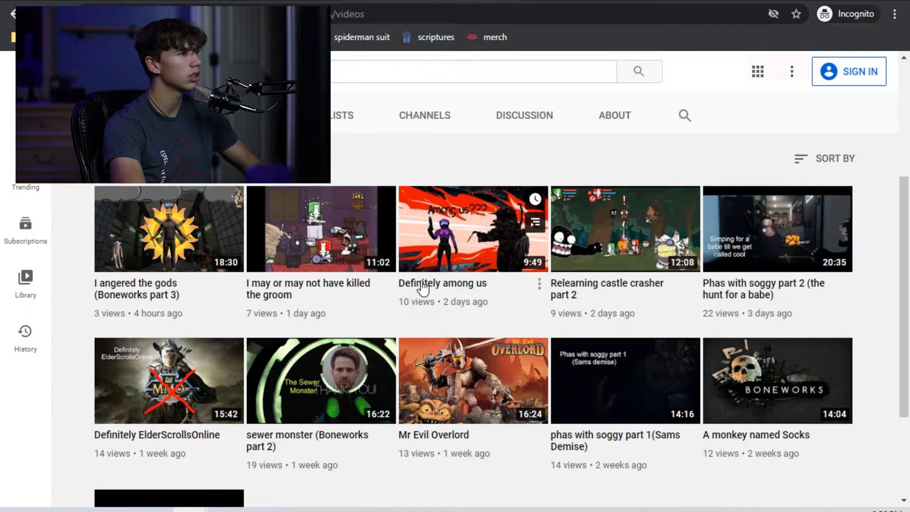
{"action": "left_click", "coordinate": [703, 1]}
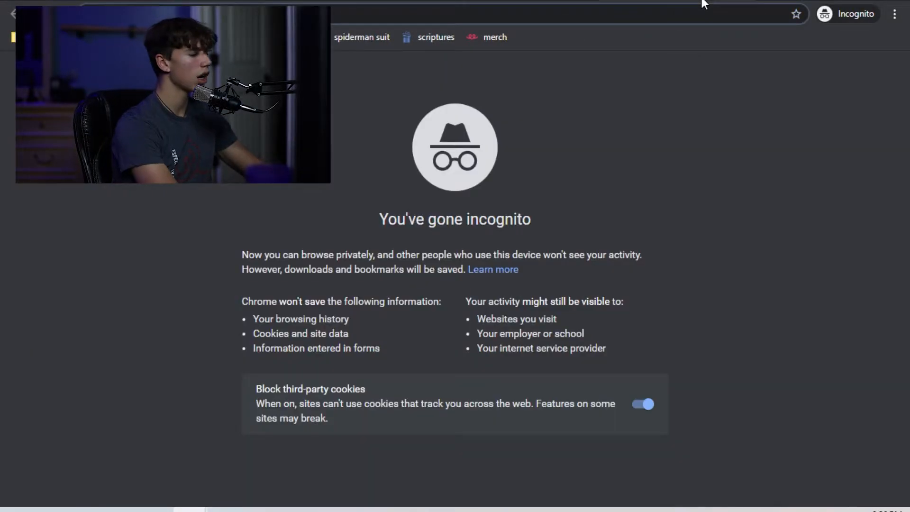
{"action": "type", "text": "among us"}
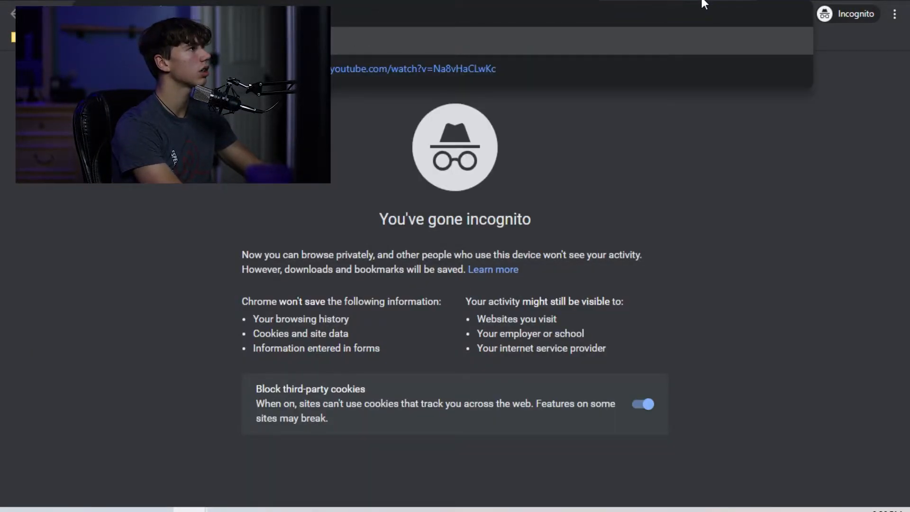
{"action": "type", "text": " v"}
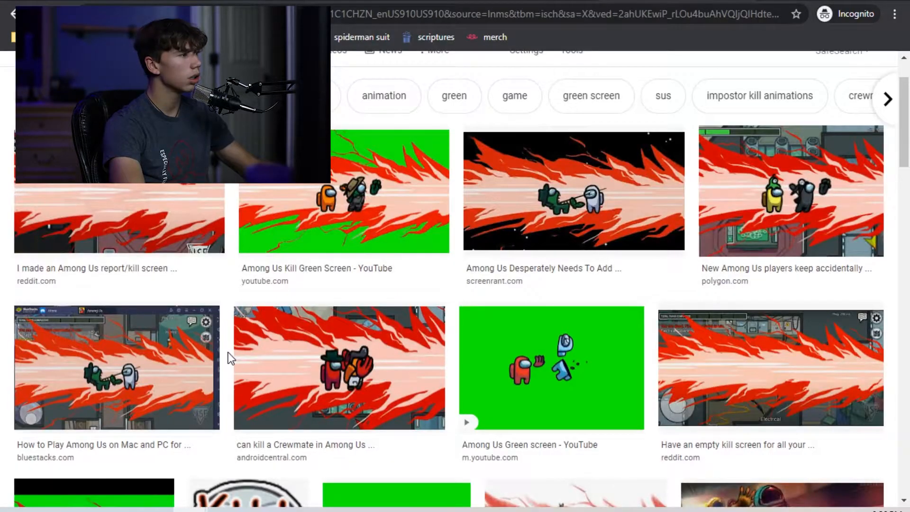
- Save the 1920 × 1080 Among Us kill screen image from the Reddit result as "kill screen"
{"action": "left_click", "coordinate": [106, 258]}
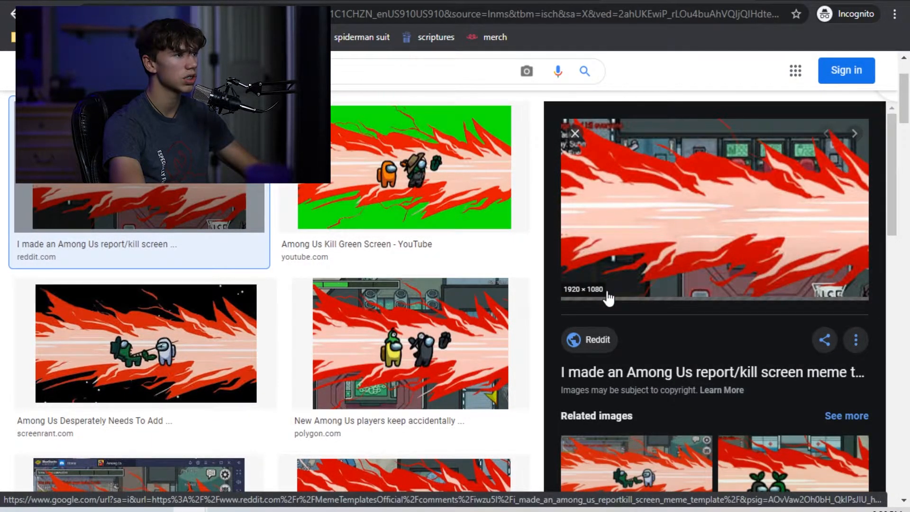
{"action": "right_click", "coordinate": [672, 237]}
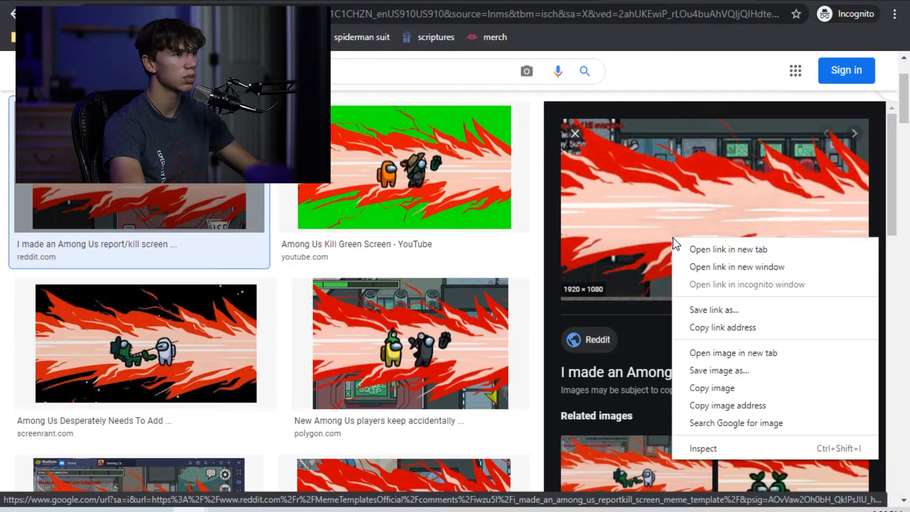
{"action": "left_click", "coordinate": [724, 370]}
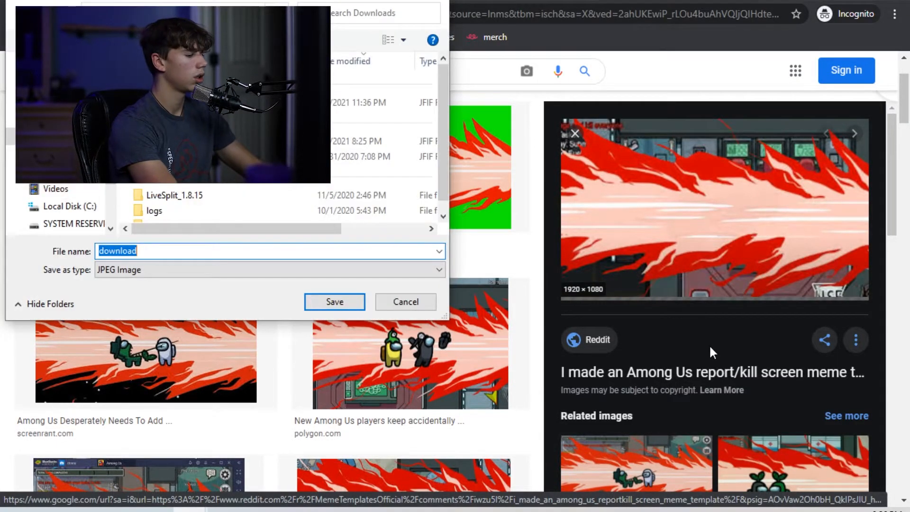
{"action": "type", "text": "kill scre"}
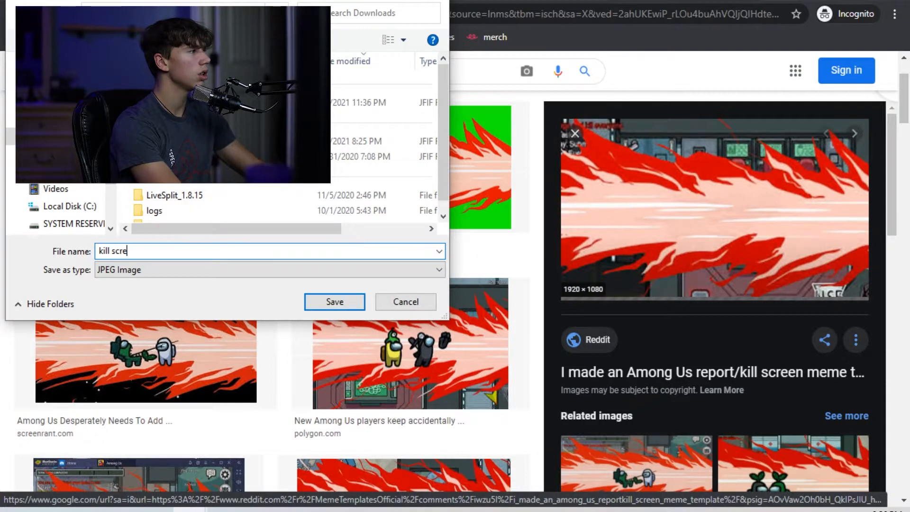
{"action": "type", "text": "en"}
{"action": "key", "text": "Return"}
- Search Google Images for "among us character"
{"action": "scroll", "coordinate": [541, 189], "scroll_direction": "up", "scroll_amount": 2}
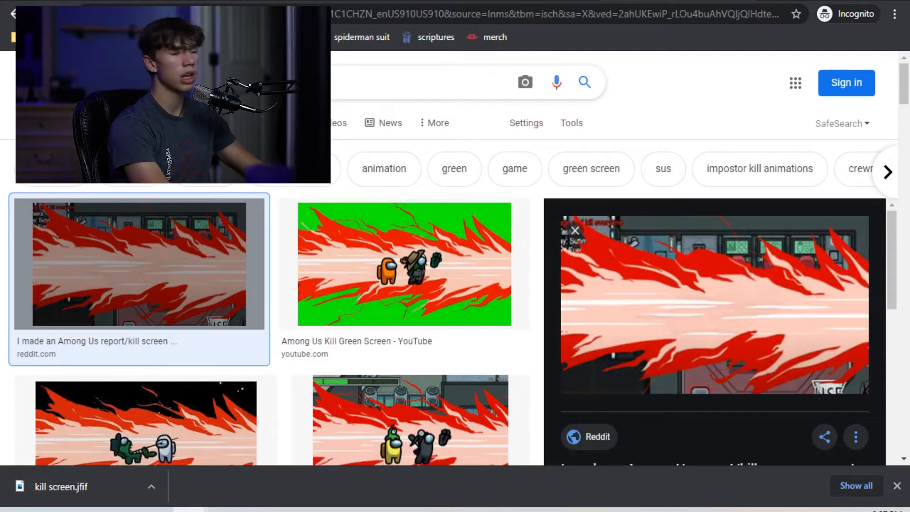
{"action": "left_click", "coordinate": [227, 82]}
{"action": "type", "text": "character"}
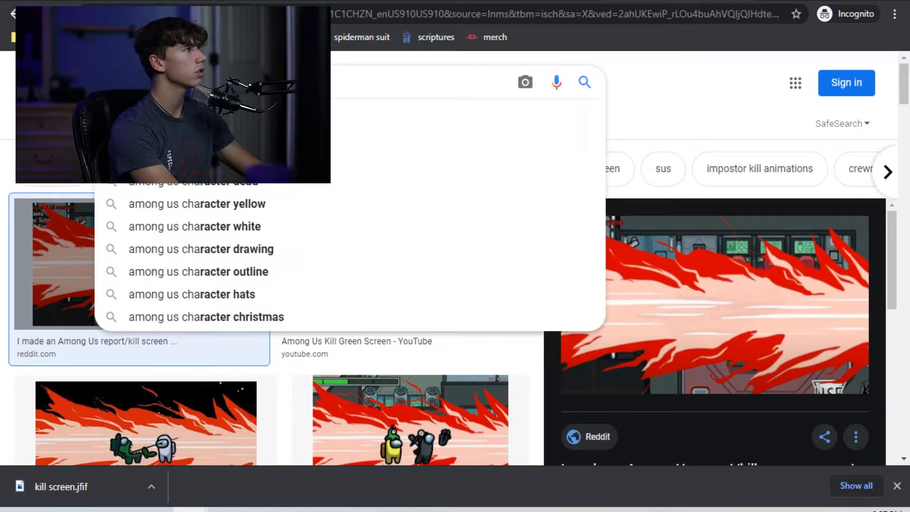
{"action": "key", "text": "Return"}
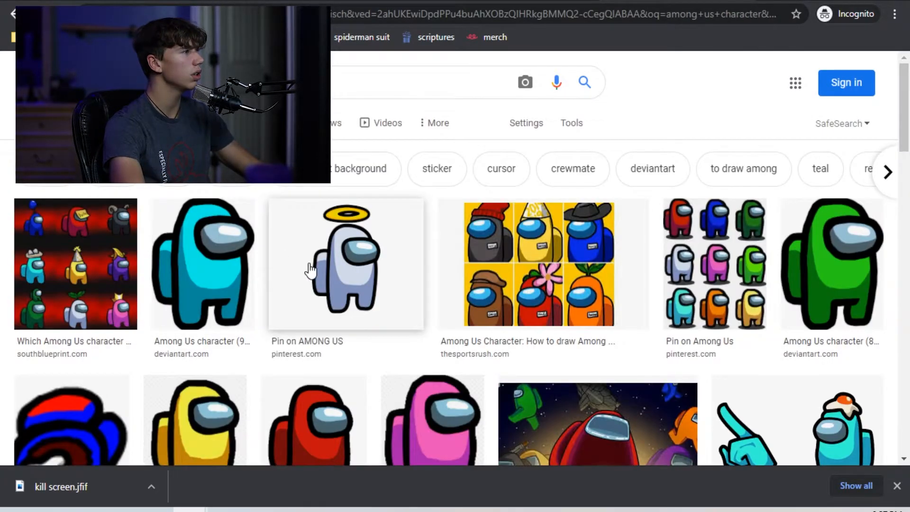
- Save the cyan Among Us character image from the DeviantArt result as "cyan"
{"action": "left_click", "coordinate": [240, 289]}
{"action": "right_click", "coordinate": [704, 258]}
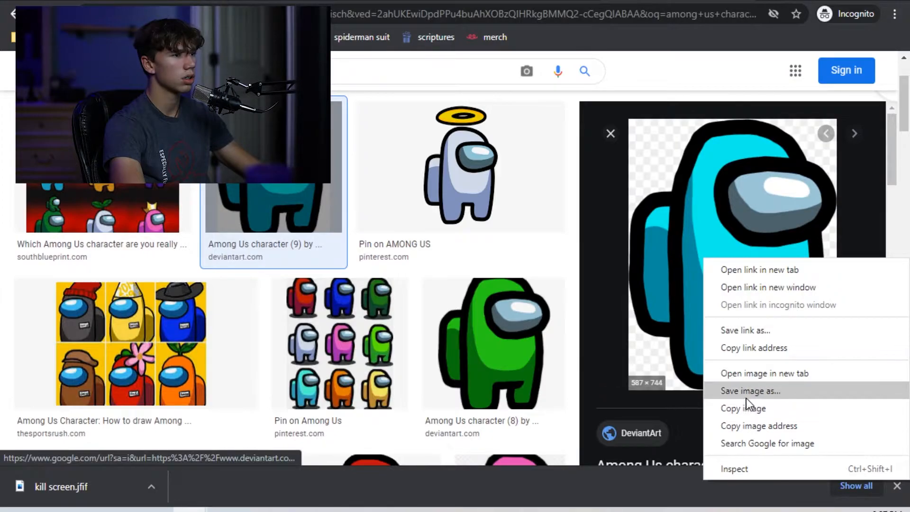
{"action": "left_click", "coordinate": [746, 397]}
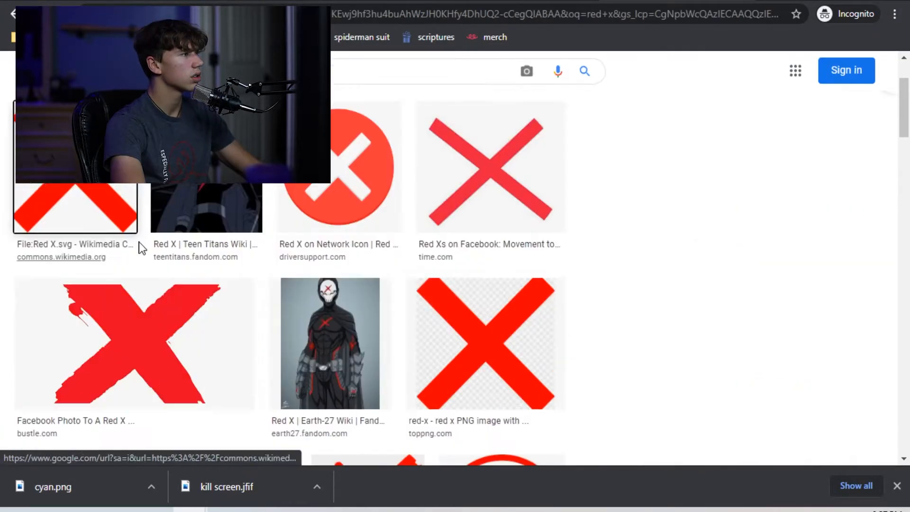
- Save a red X image from the image results as "red x"
{"action": "left_click", "coordinate": [138, 244]}
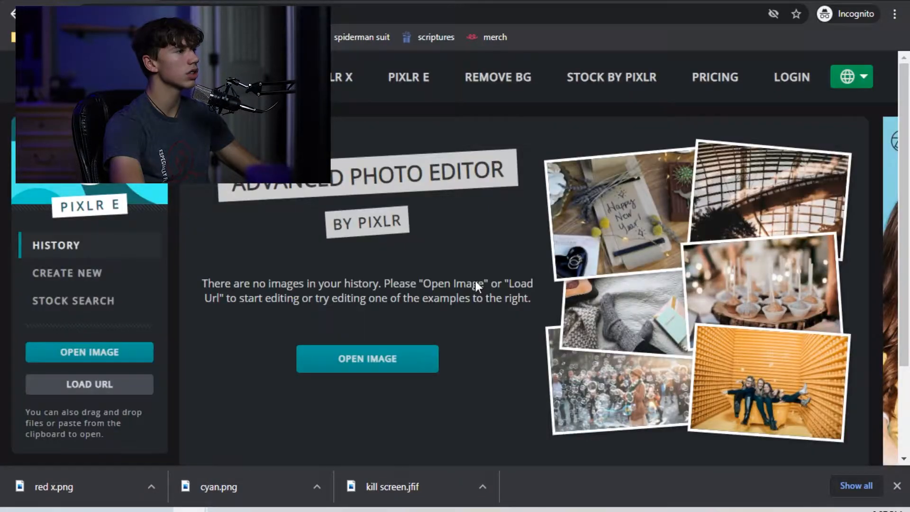
- Open the downloaded kill screen.jfif image for editing
{"action": "left_click", "coordinate": [374, 364]}
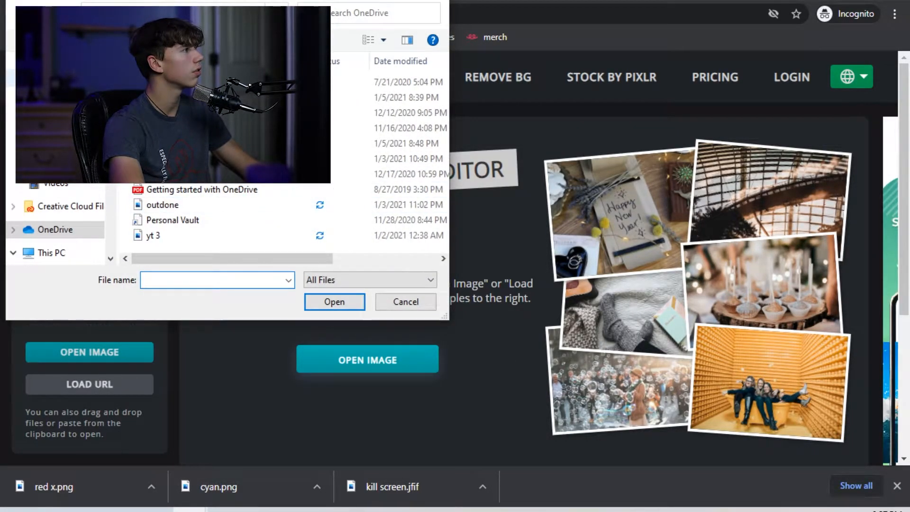
{"action": "left_click", "coordinate": [56, 78]}
{"action": "left_click", "coordinate": [189, 133]}
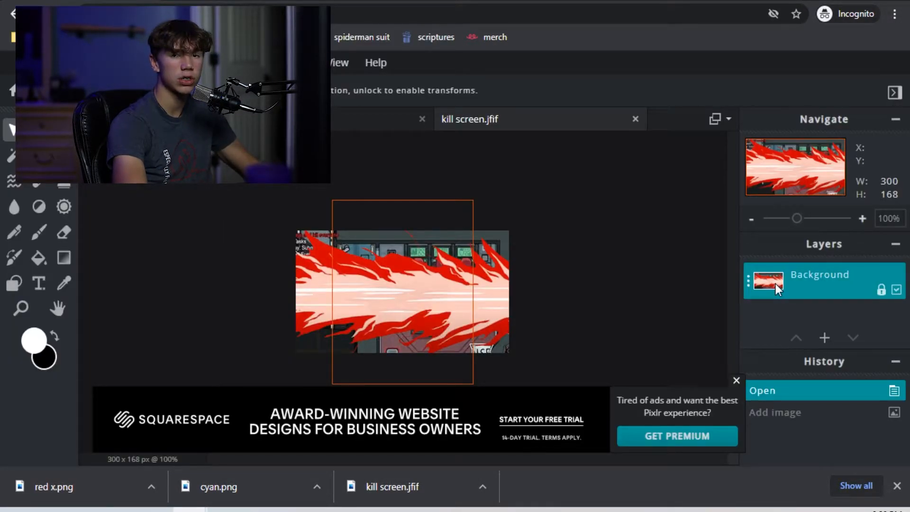
- Create a new untitled image from the Web 720p preset, 1280 × 720 px, without a background
{"action": "left_click", "coordinate": [26, 63]}
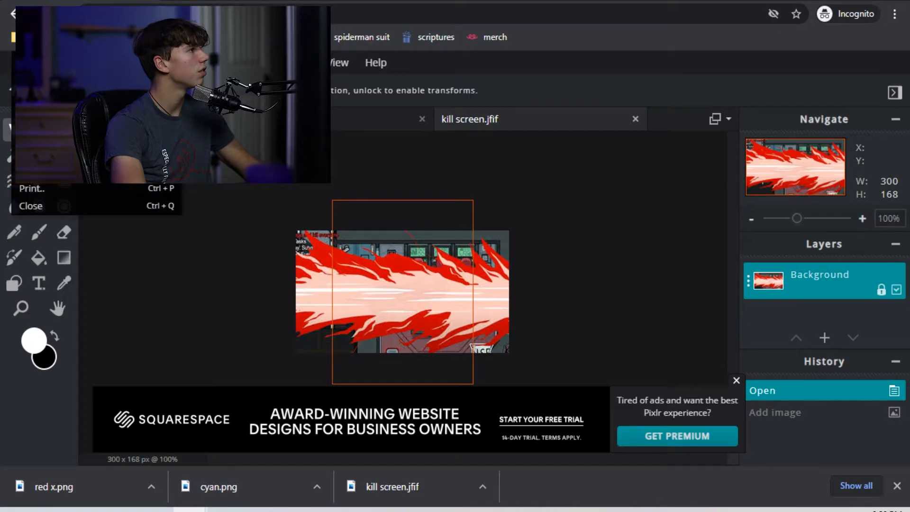
{"action": "left_click", "coordinate": [43, 80]}
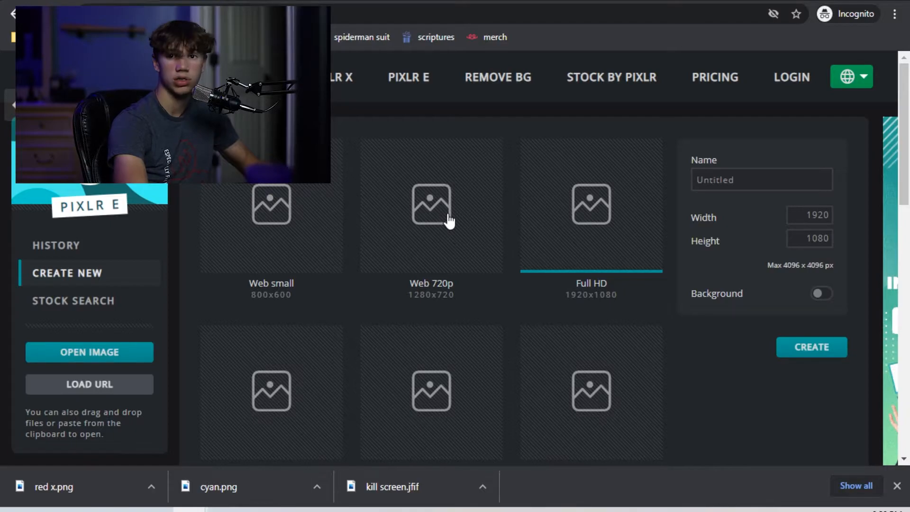
{"action": "left_click", "coordinate": [448, 220]}
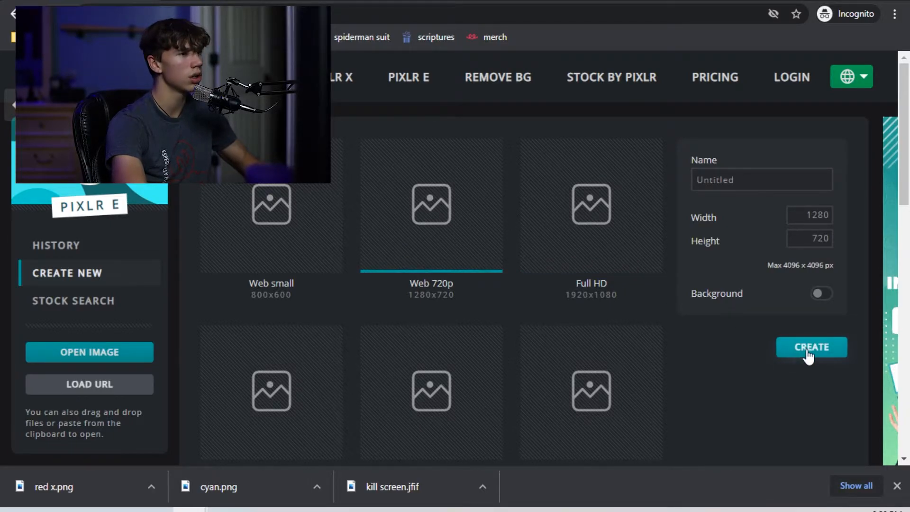
{"action": "left_click", "coordinate": [809, 354]}
- Copy the whole kill screen image into the untitled 1280 × 720 image and stretch it to fill the canvas
{"action": "left_click", "coordinate": [422, 119]}
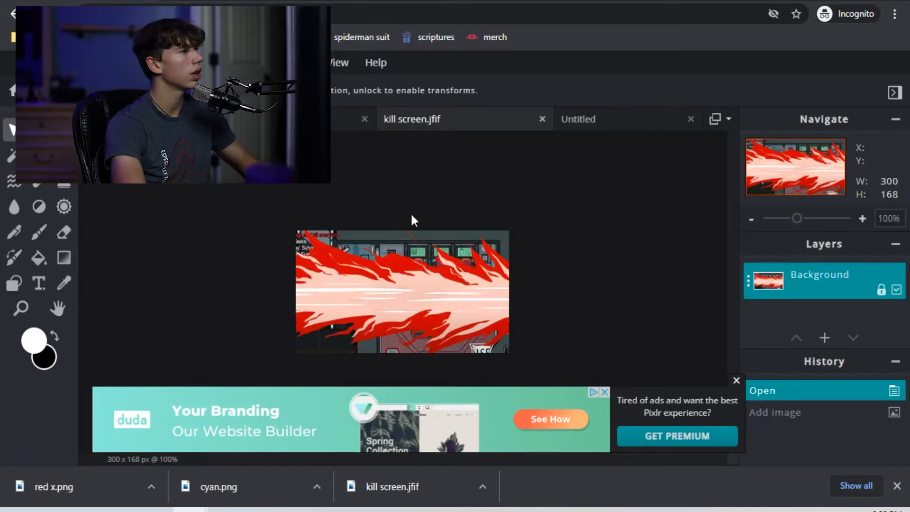
{"action": "key", "text": "m"}
{"action": "left_click_drag", "start_coordinate": [270, 218], "coordinate": [557, 356]}
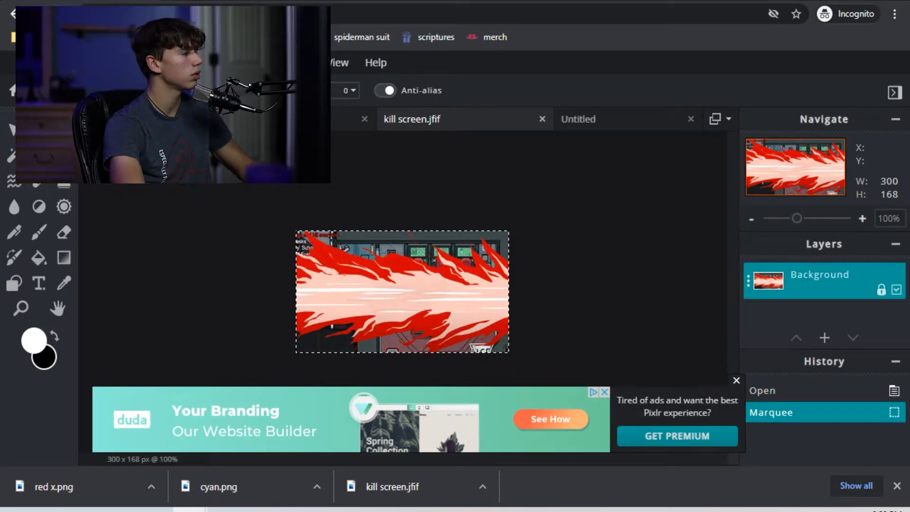
{"action": "key", "text": "ctrl+c"}
{"action": "left_click", "coordinate": [591, 126]}
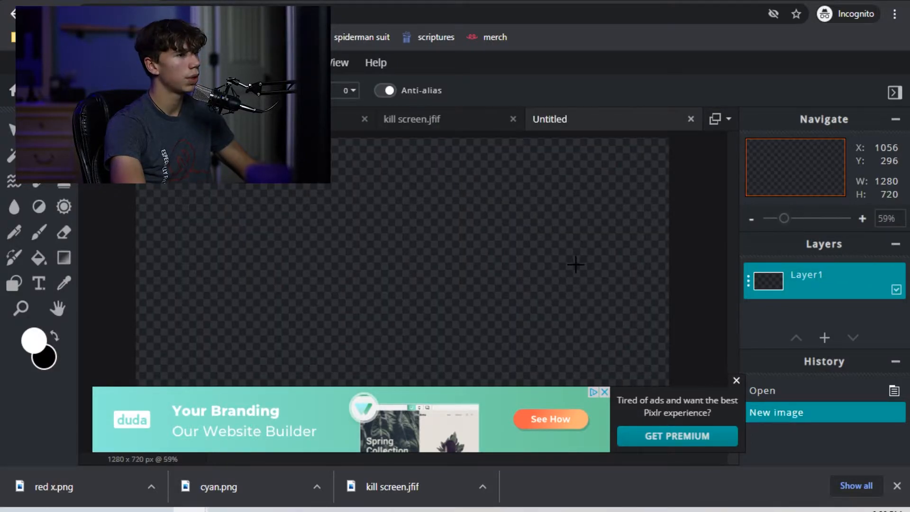
{"action": "key", "text": "ctrl+v"}
{"action": "left_click_drag", "start_coordinate": [575, 181], "coordinate": [670, 142]}
{"action": "left_click_drag", "start_coordinate": [341, 327], "coordinate": [135, 446]}
{"action": "left_click", "coordinate": [603, 393]}
- Add cyan.png as an image layer and enlarge it to about 543 × 690 px near the middle of the canvas
{"action": "left_click", "coordinate": [825, 338]}
{"action": "left_click", "coordinate": [582, 361]}
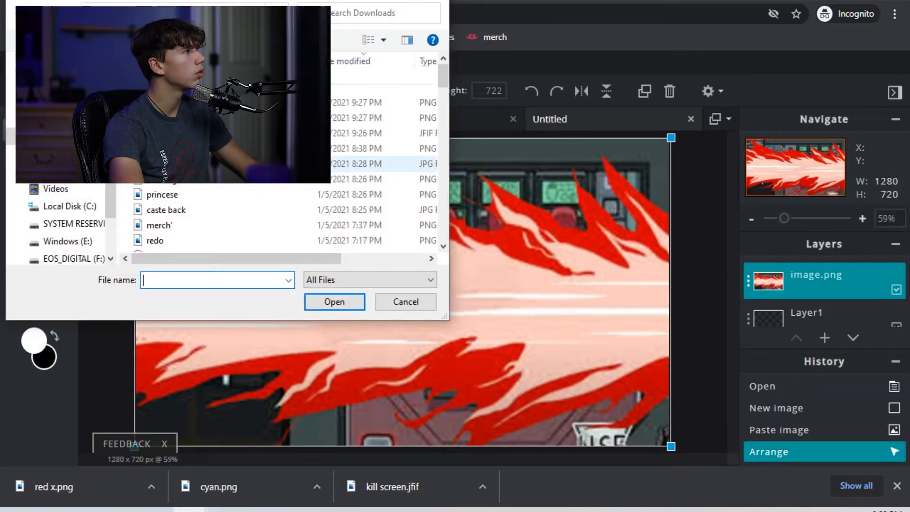
{"action": "left_click", "coordinate": [228, 117]}
{"action": "left_click", "coordinate": [352, 305]}
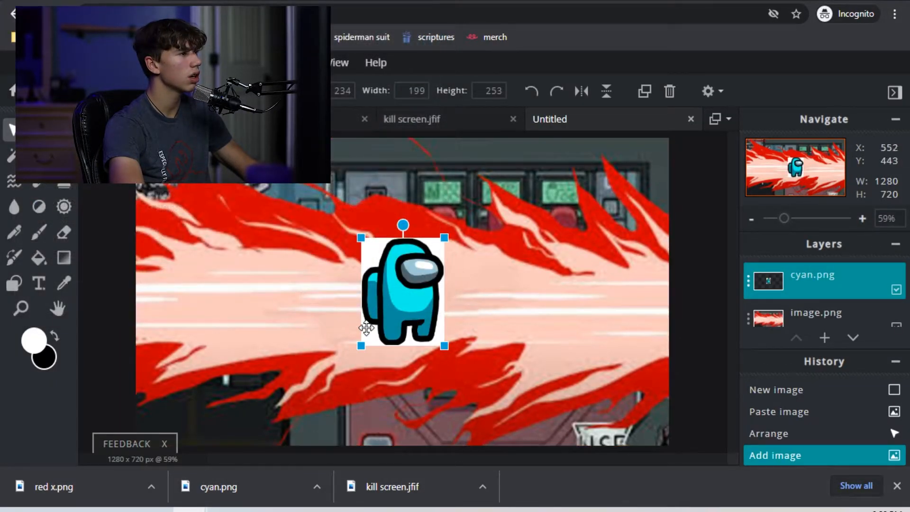
{"action": "left_click_drag", "start_coordinate": [433, 240], "coordinate": [521, 135]}
{"action": "left_click_drag", "start_coordinate": [496, 185], "coordinate": [439, 285]}
{"action": "left_click_drag", "start_coordinate": [463, 237], "coordinate": [487, 220]}
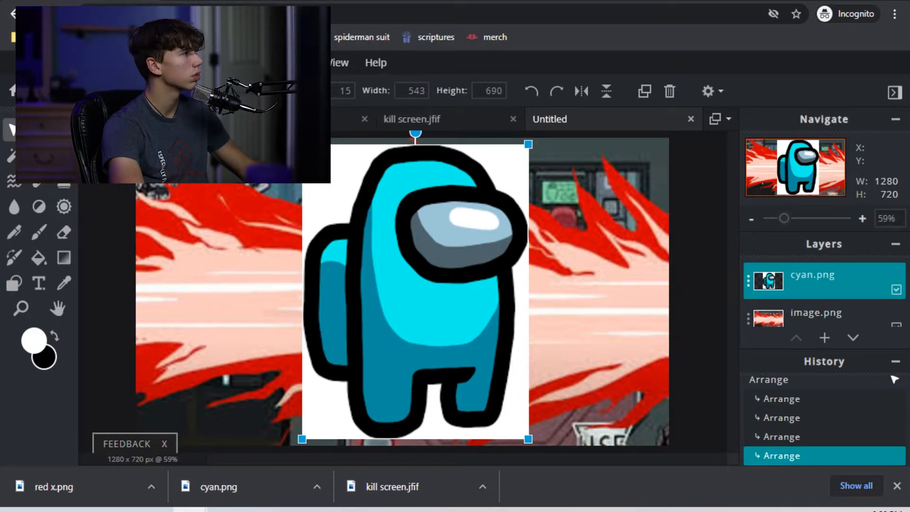
{"action": "left_click", "coordinate": [64, 156]}
{"action": "left_click", "coordinate": [325, 194]}
{"action": "key", "text": "ctrl+z"}
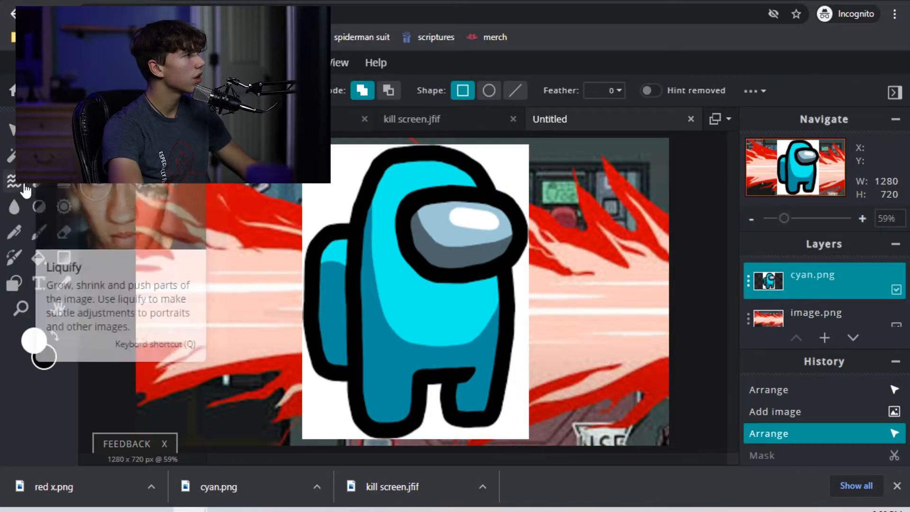
- Remove the white background around the cyan character with Wand Select and enlarge the character to about 601 × 764 px
{"action": "left_click", "coordinate": [13, 156]}
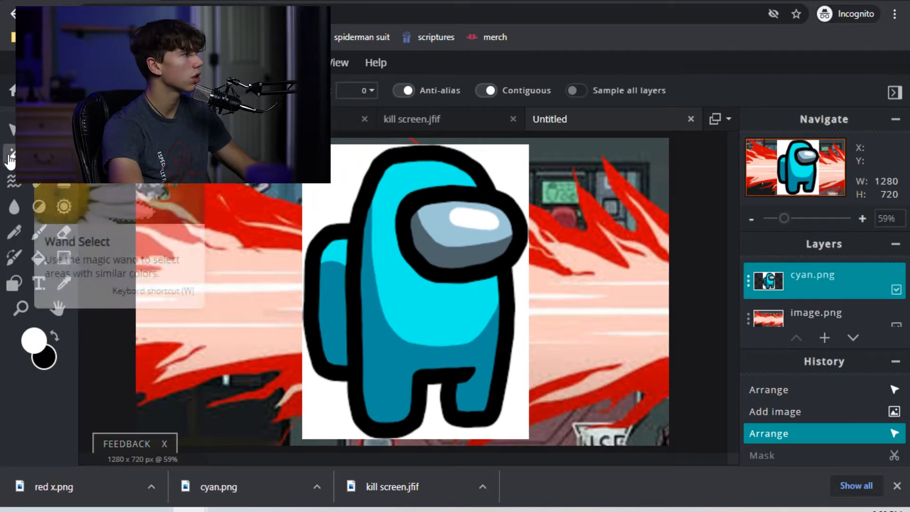
{"action": "left_click", "coordinate": [319, 175]}
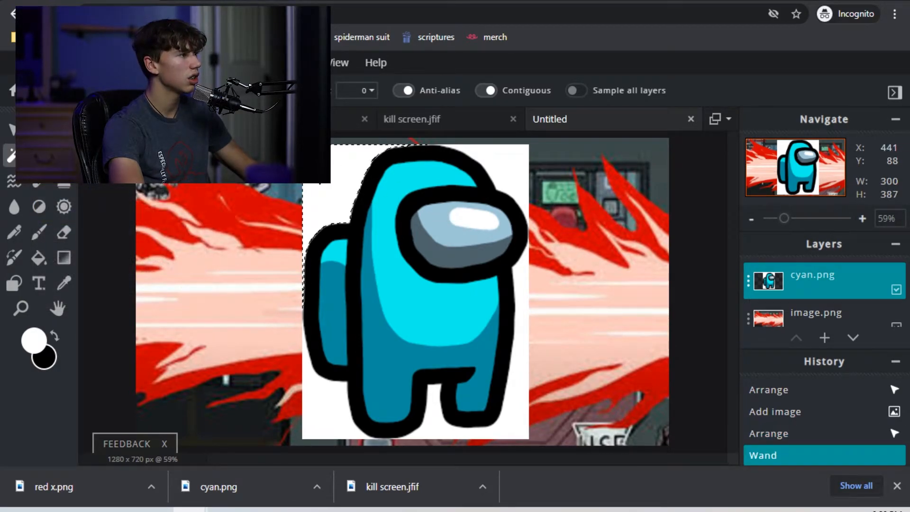
{"action": "left_click", "coordinate": [324, 388]}
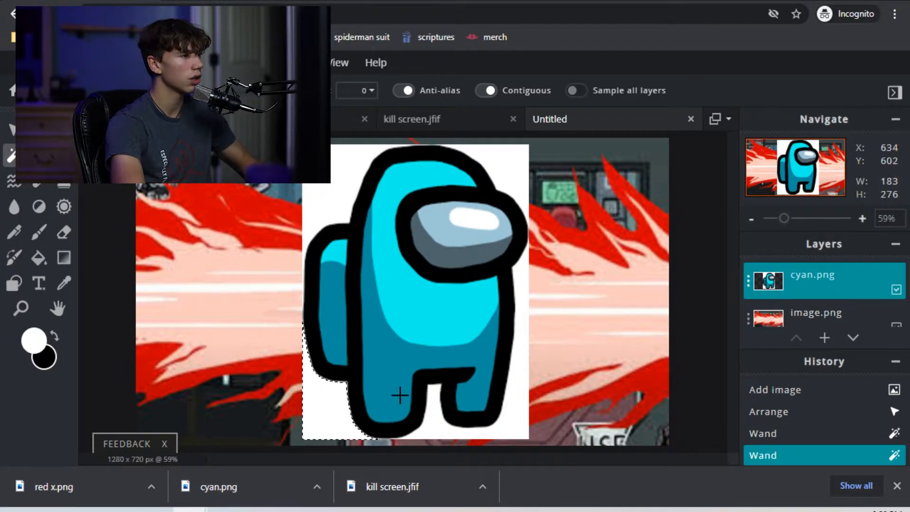
{"action": "left_click", "coordinate": [434, 420]}
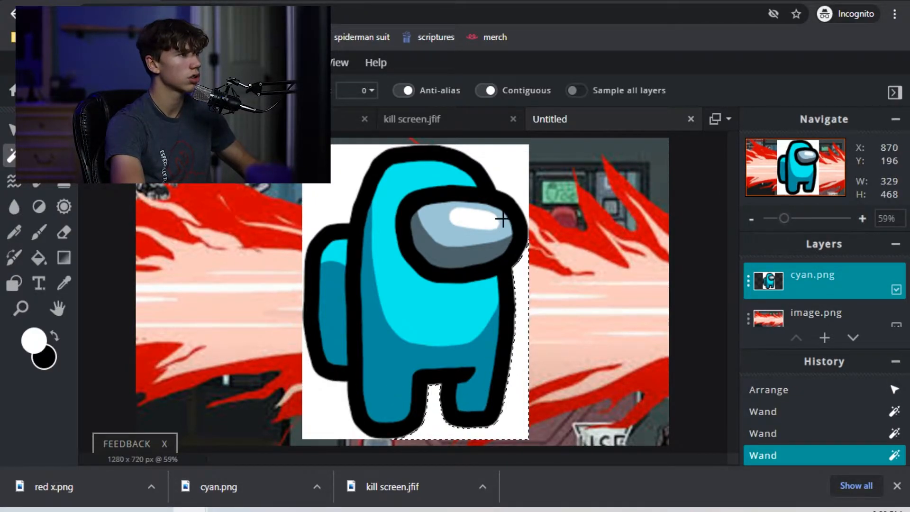
{"action": "key", "text": "Delete"}
{"action": "left_click", "coordinate": [514, 179]}
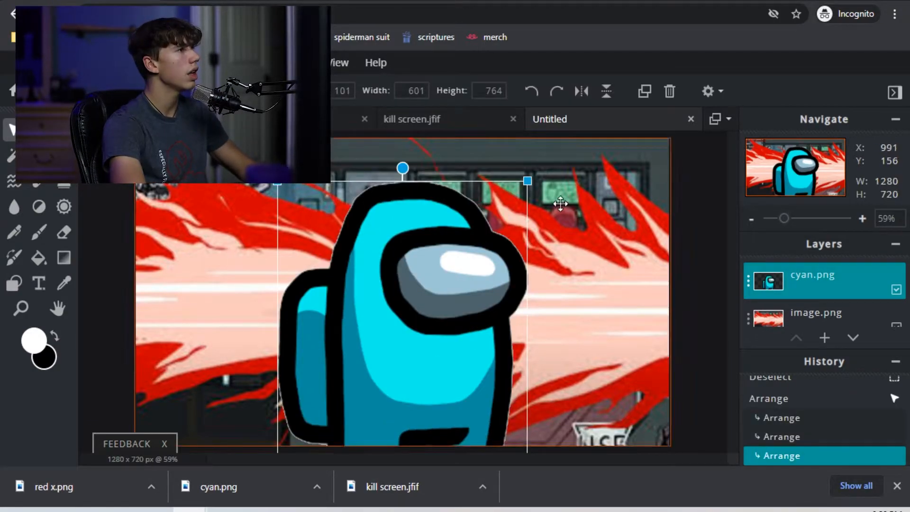
- Add red x.png as an image layer and enlarge it to about 579 × 579 px over the cyan character
{"action": "left_click", "coordinate": [824, 338]}
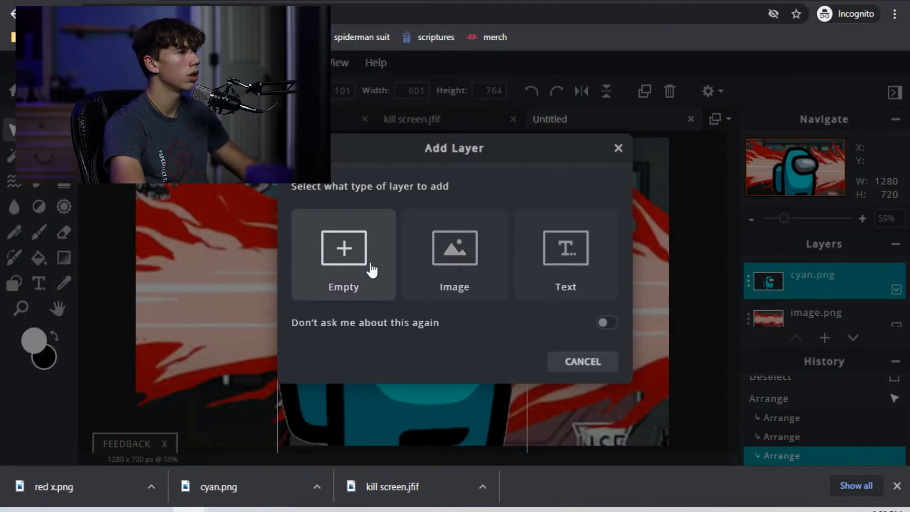
{"action": "key", "text": "Escape"}
{"action": "left_click", "coordinate": [251, 103]}
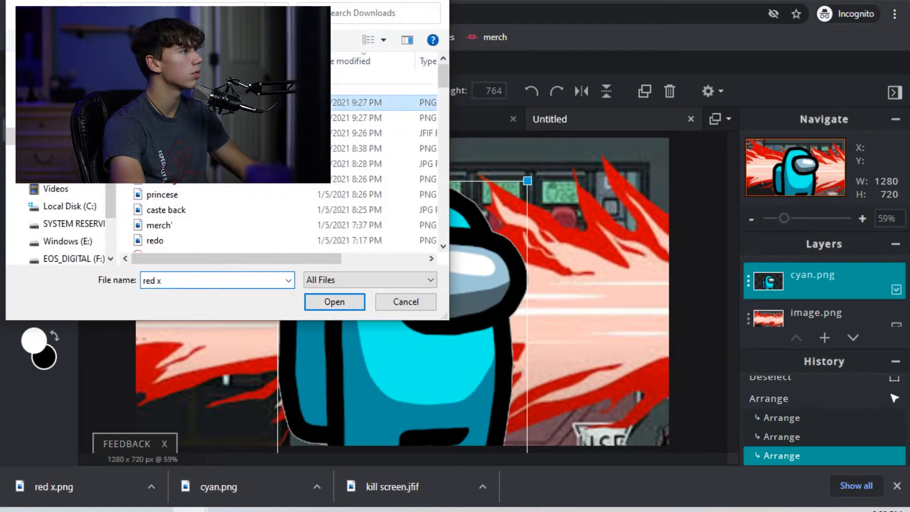
{"action": "left_click", "coordinate": [334, 302]}
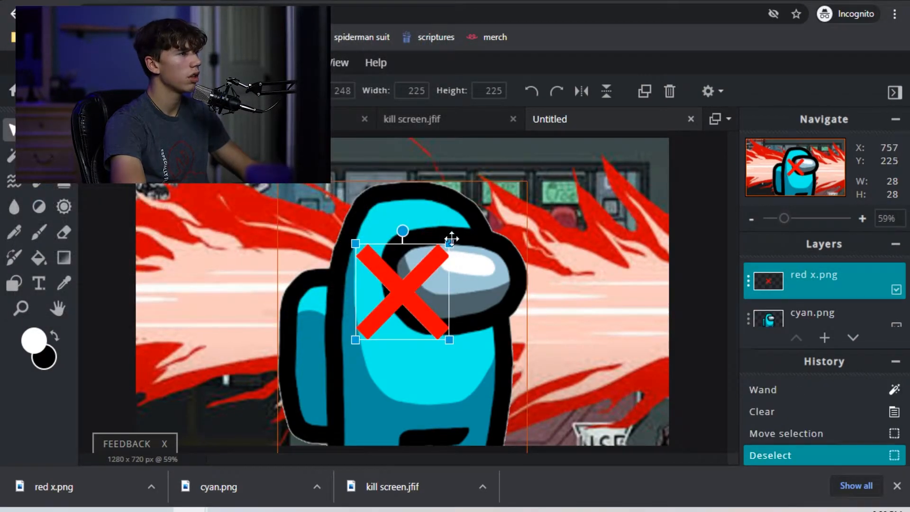
{"action": "left_click_drag", "start_coordinate": [450, 237], "coordinate": [575, 133]}
{"action": "left_click_drag", "start_coordinate": [487, 249], "coordinate": [469, 309]}
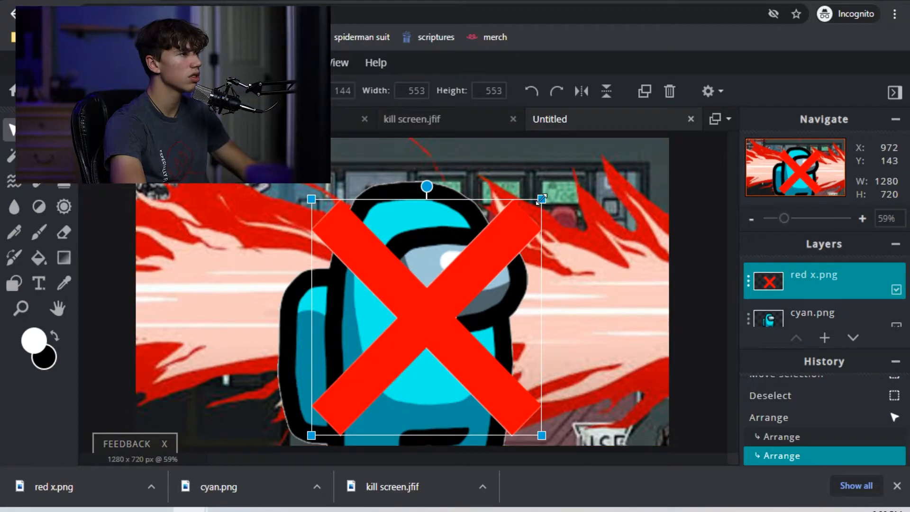
{"action": "left_click_drag", "start_coordinate": [542, 199], "coordinate": [552, 188]}
{"action": "left_click_drag", "start_coordinate": [475, 275], "coordinate": [481, 258]}
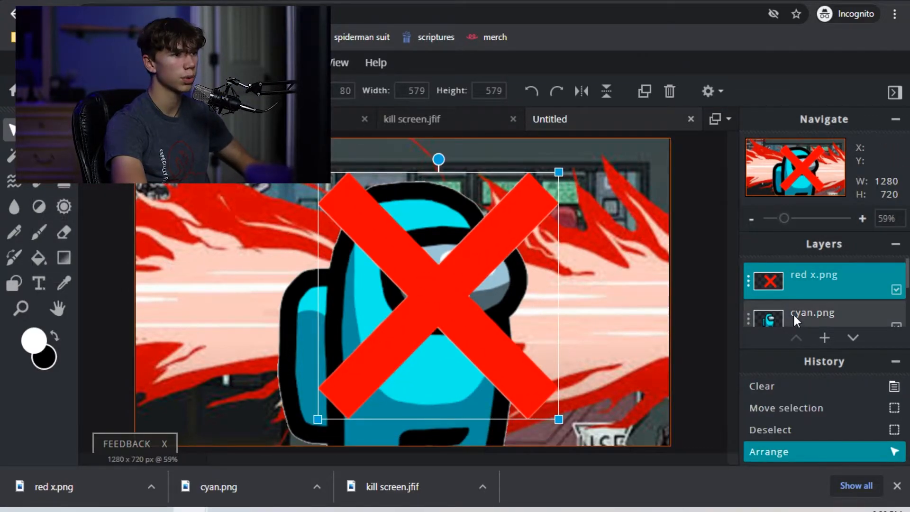
- Search Google Images for "among us" to look at the game's artwork
{"action": "scroll", "coordinate": [763, 317], "scroll_direction": "down", "scroll_amount": 3}
{"action": "left_click", "coordinate": [226, 0]}
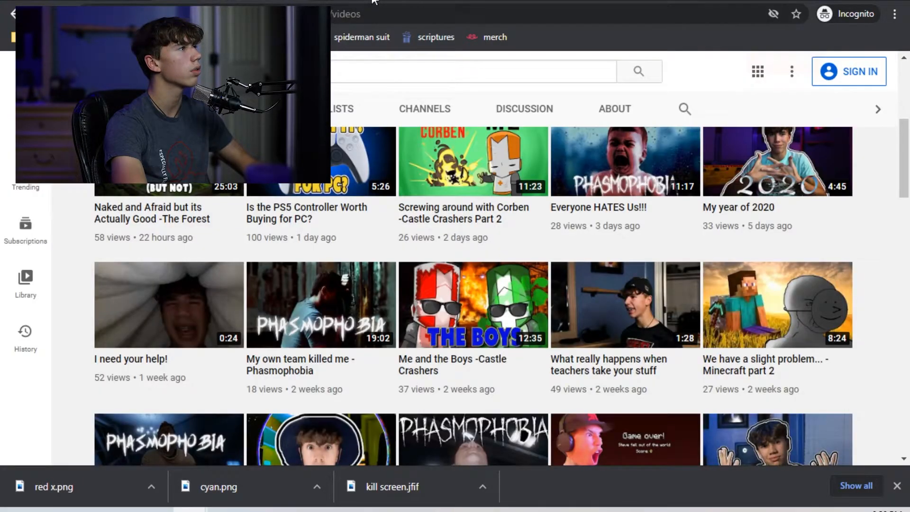
{"action": "left_click", "coordinate": [375, 1]}
{"action": "left_click", "coordinate": [617, 1]}
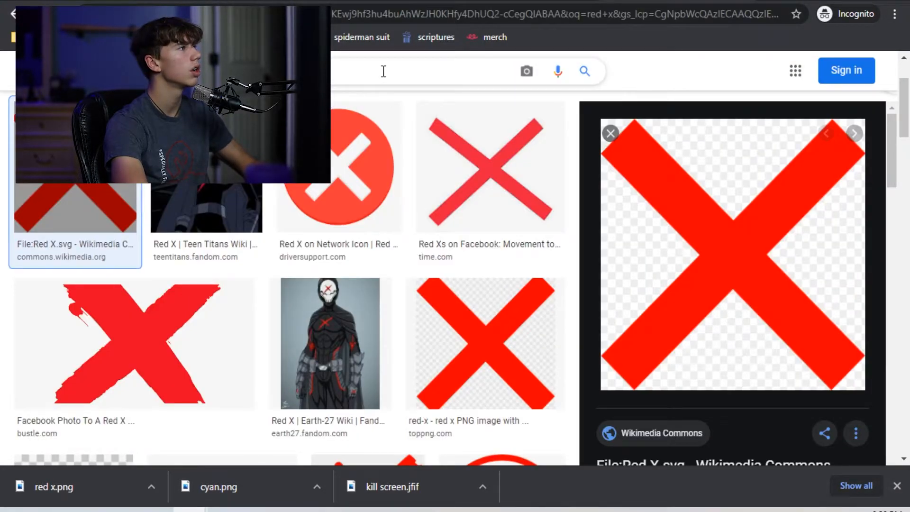
{"action": "left_click", "coordinate": [358, 65]}
{"action": "type", "text": "among us"}
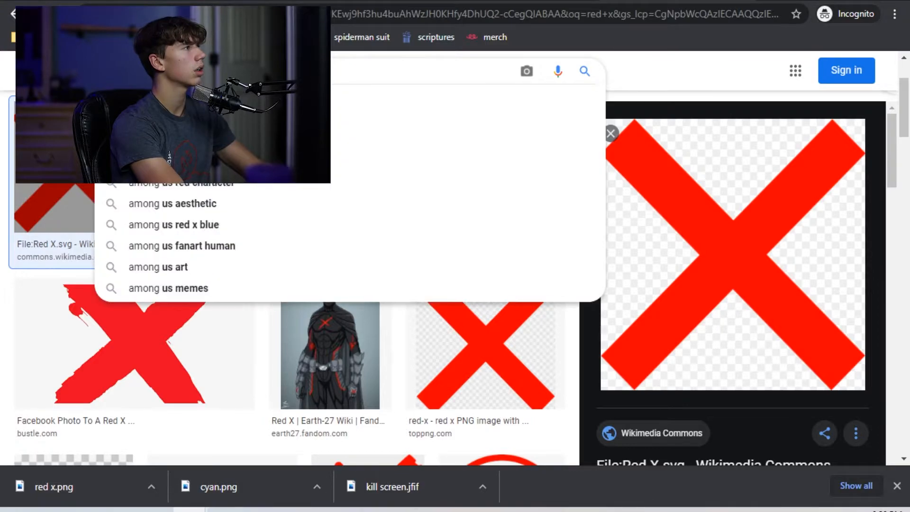
{"action": "key", "text": "Return"}
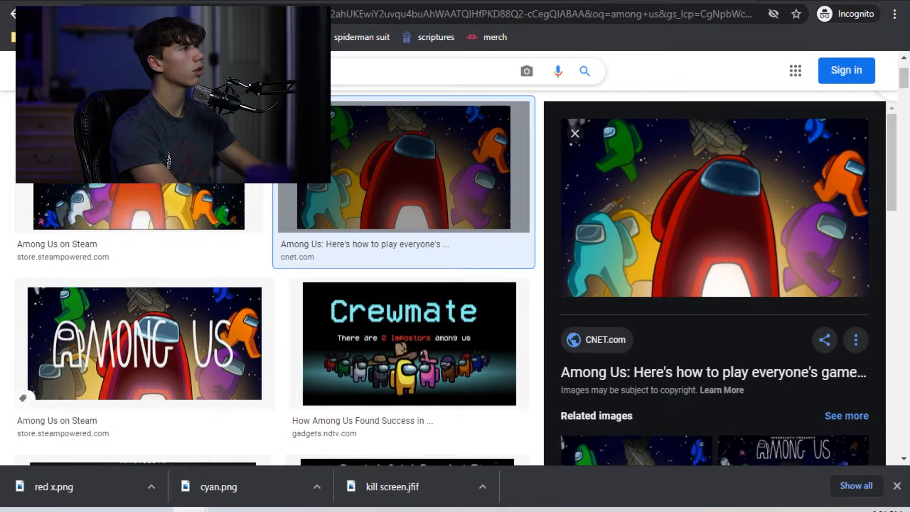
- Search Google Images for thumbnail backgrounds and save a light green burst image as "abckgournds"
{"action": "key", "text": "Return"}
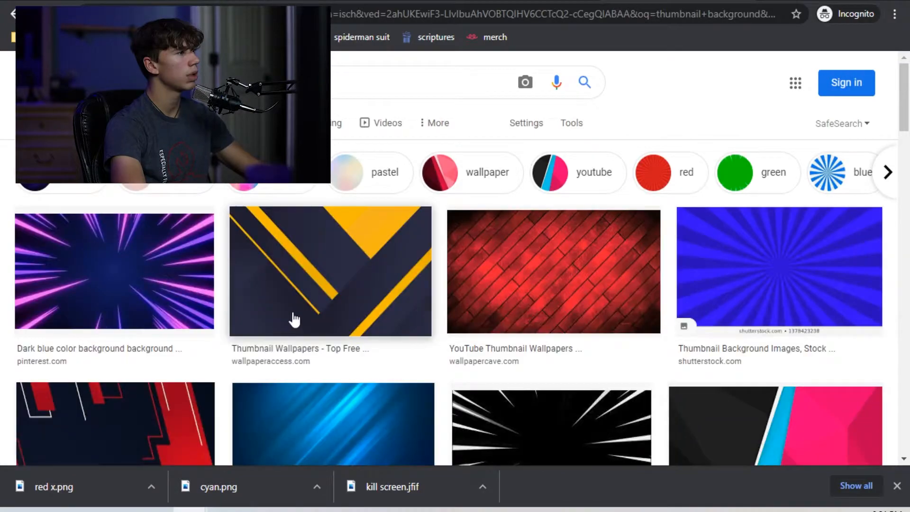
{"action": "left_click", "coordinate": [136, 278]}
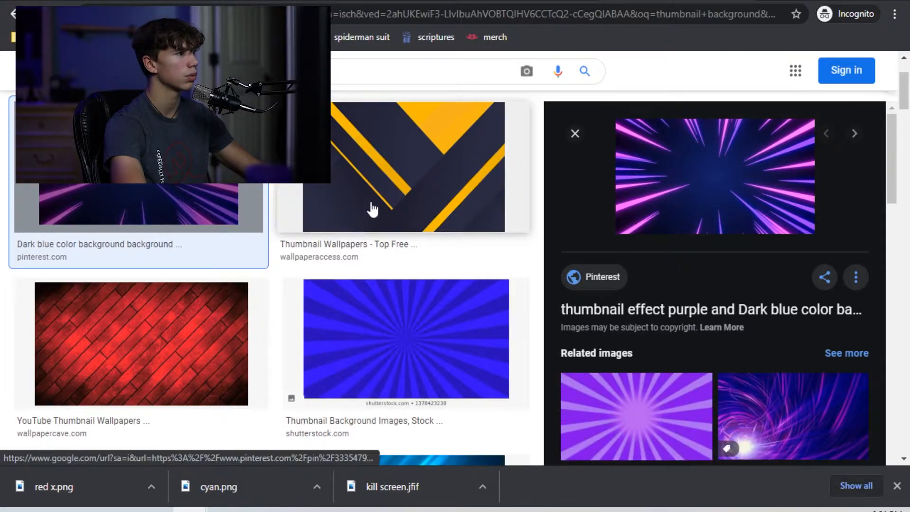
{"action": "scroll", "coordinate": [325, 295], "scroll_direction": "down", "scroll_amount": 7}
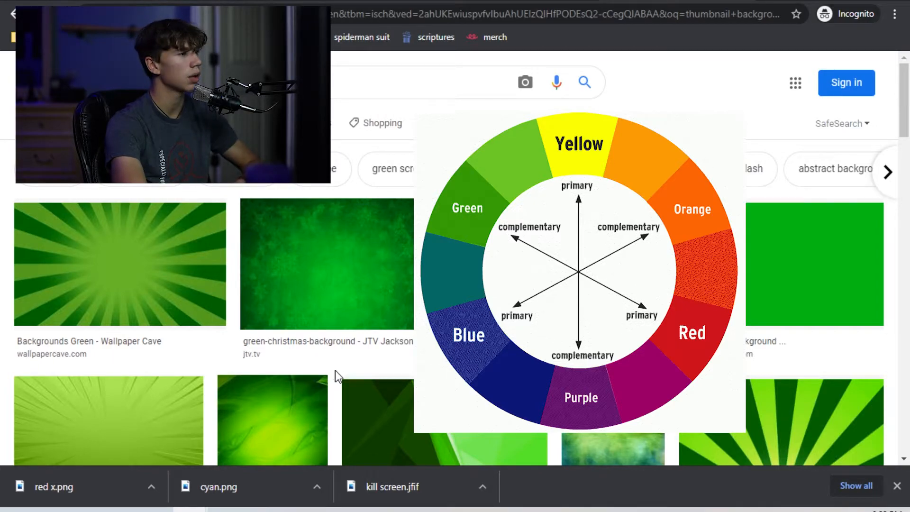
{"action": "scroll", "coordinate": [334, 370], "scroll_direction": "down", "scroll_amount": 2}
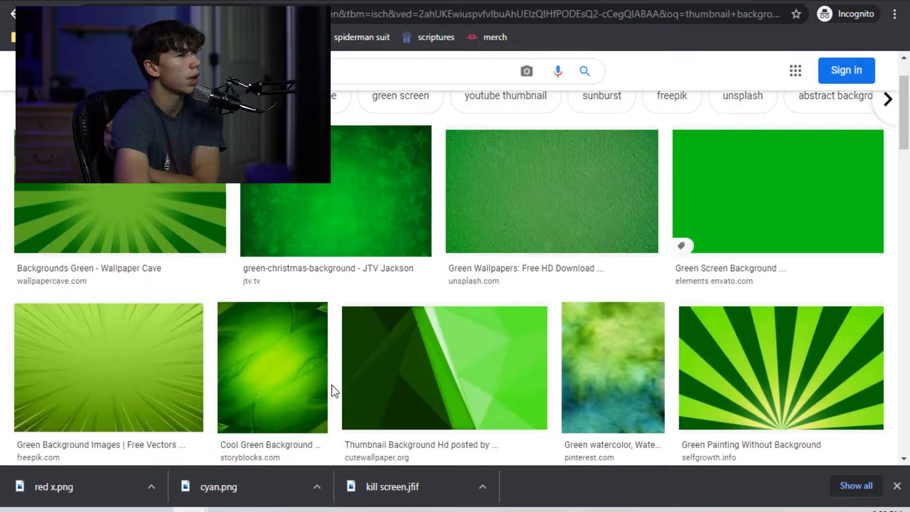
{"action": "left_click", "coordinate": [118, 220]}
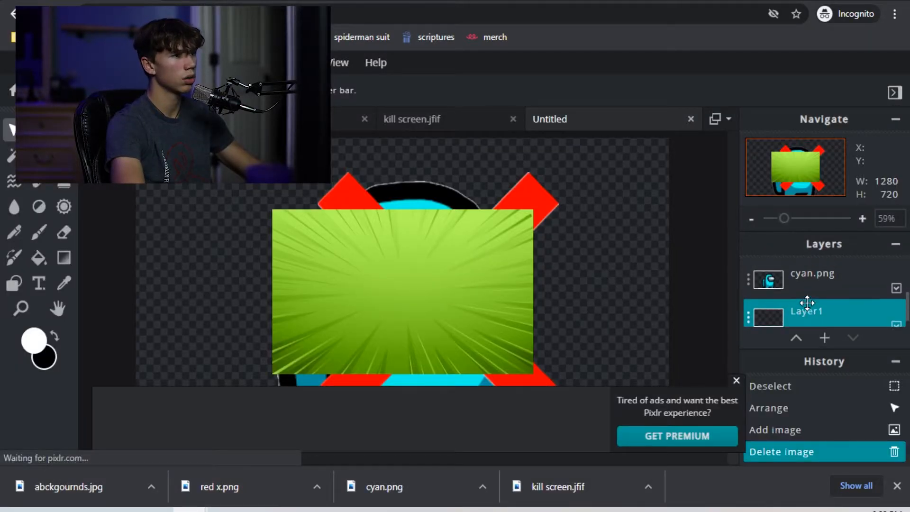
- Replace the kill screen background with the green burst image, placed behind the cyan character and enlarged to about 1287 × 792 px
{"action": "scroll", "coordinate": [807, 303], "scroll_direction": "up", "scroll_amount": 3}
{"action": "mouse_move", "coordinate": [810, 278]}
{"action": "left_mouse_down"}
{"action": "mouse_move", "coordinate": [816, 316]}
{"action": "mouse_move", "coordinate": [816, 274]}
{"action": "mouse_move", "coordinate": [807, 311]}
{"action": "mouse_move", "coordinate": [808, 286]}
{"action": "left_mouse_up"}
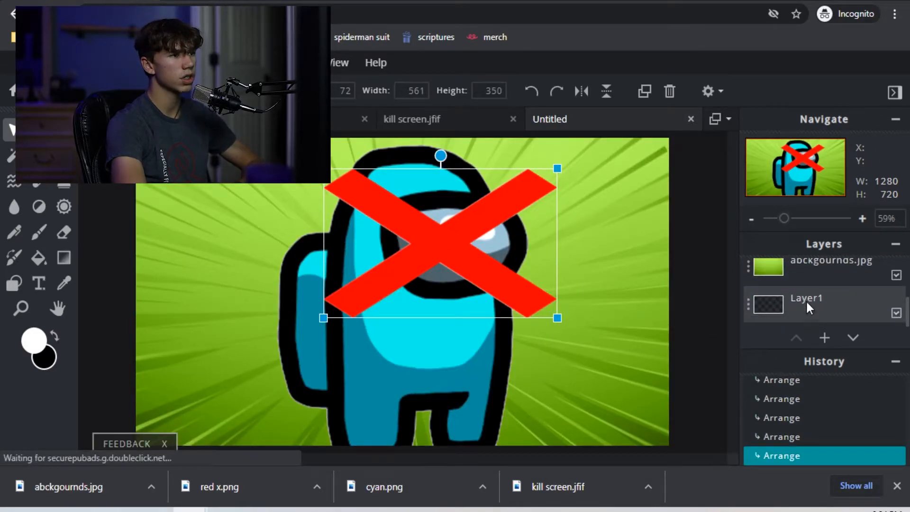
- Blur the green burst background layer with a soft blur brush at size 273 and strength 40
{"action": "left_click", "coordinate": [811, 276]}
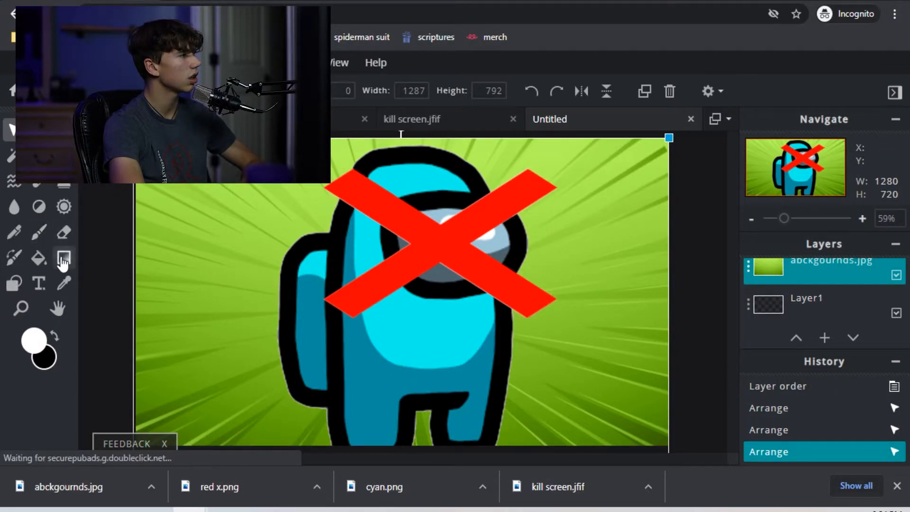
{"action": "left_click", "coordinate": [18, 215]}
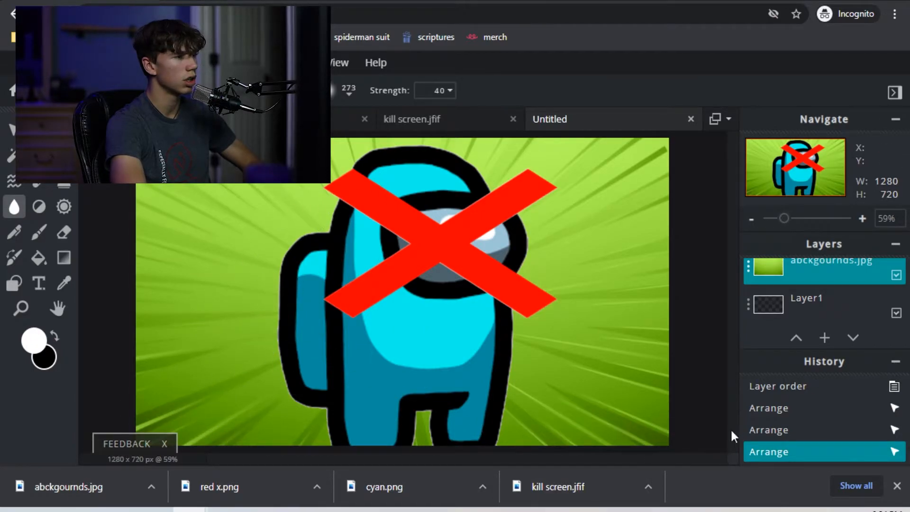
{"action": "left_click", "coordinate": [394, 406]}
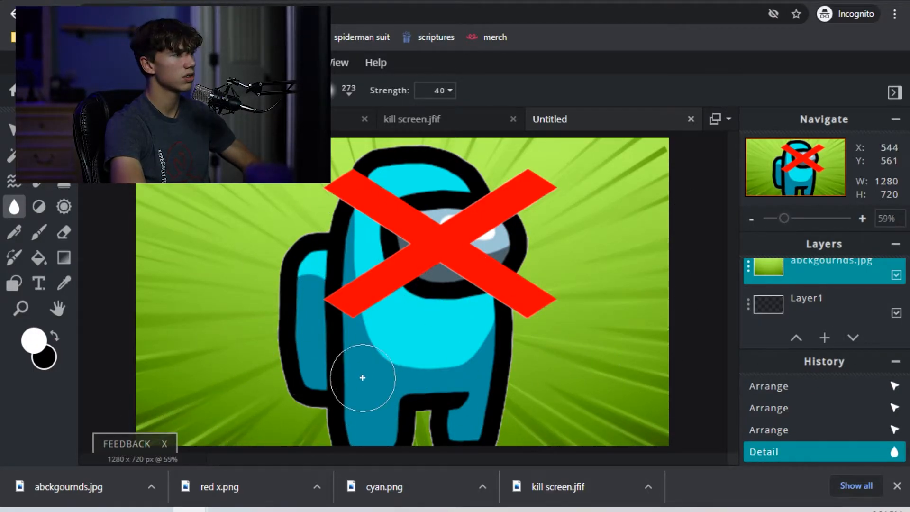
- Soften the outline of the cyan character and the edges of the red X with the blur brush
{"action": "scroll", "coordinate": [806, 306], "scroll_direction": "down", "scroll_amount": 2}
{"action": "left_click", "coordinate": [818, 303]}
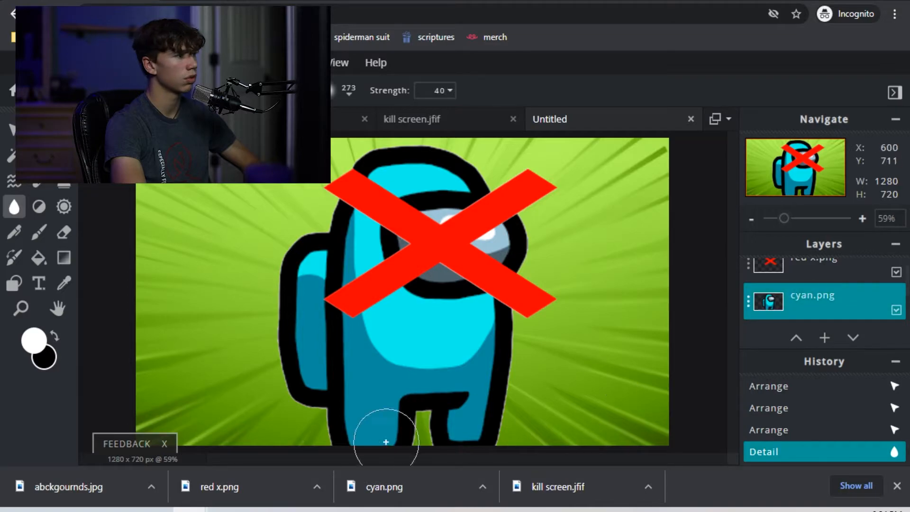
{"action": "mouse_move", "coordinate": [295, 385]}
{"action": "left_mouse_down"}
{"action": "mouse_move", "coordinate": [286, 361]}
{"action": "mouse_move", "coordinate": [285, 277]}
{"action": "mouse_move", "coordinate": [311, 226]}
{"action": "mouse_move", "coordinate": [274, 335]}
{"action": "mouse_move", "coordinate": [294, 372]}
{"action": "mouse_move", "coordinate": [284, 307]}
{"action": "left_mouse_up"}
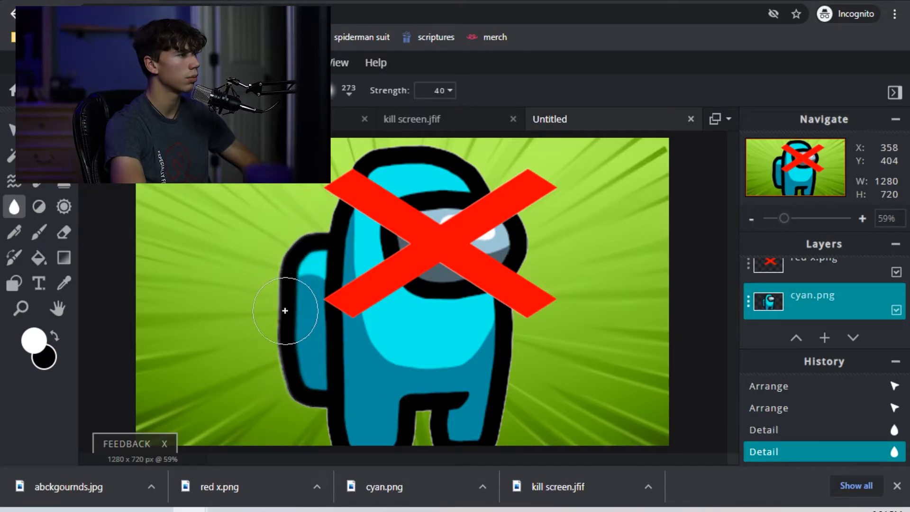
{"action": "left_click_drag", "start_coordinate": [342, 435], "coordinate": [346, 460]}
{"action": "mouse_move", "coordinate": [504, 445]}
{"action": "left_mouse_down"}
{"action": "mouse_move", "coordinate": [516, 332]}
{"action": "mouse_move", "coordinate": [503, 393]}
{"action": "left_mouse_up"}
{"action": "mouse_move", "coordinate": [479, 188]}
{"action": "left_mouse_down"}
{"action": "mouse_move", "coordinate": [442, 153]}
{"action": "mouse_move", "coordinate": [334, 181]}
{"action": "mouse_move", "coordinate": [372, 163]}
{"action": "left_mouse_up"}
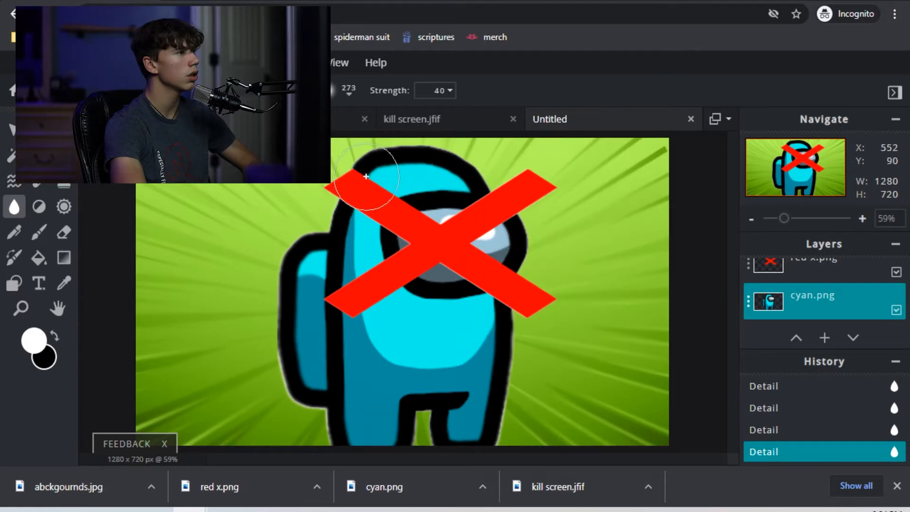
{"action": "left_click_drag", "start_coordinate": [462, 225], "coordinate": [547, 307]}
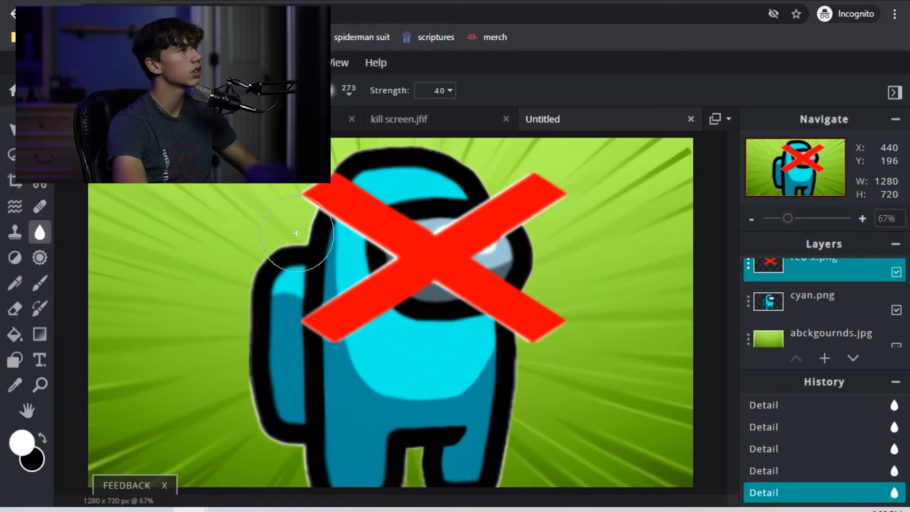
- Add a text layer reading "NOT AMONG US" across the middle of the thumbnail
{"action": "left_click", "coordinate": [40, 359]}
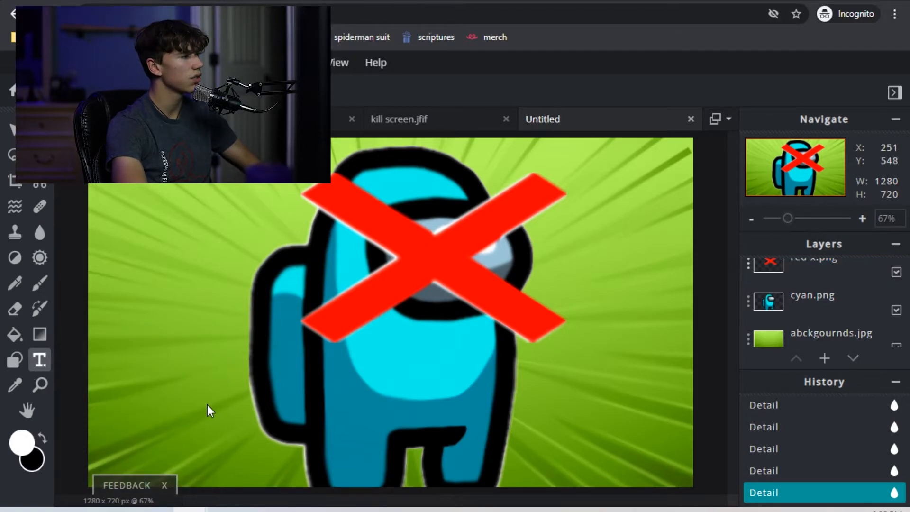
{"action": "left_click", "coordinate": [229, 342]}
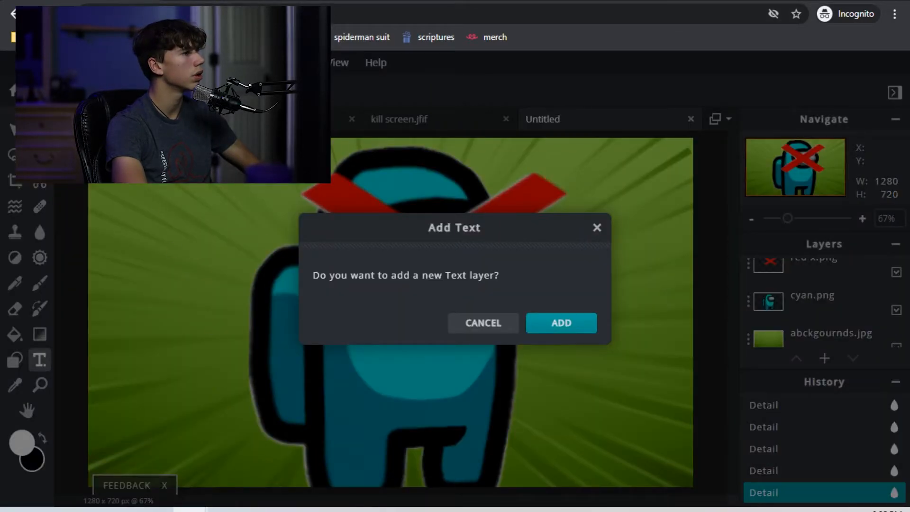
{"action": "left_click", "coordinate": [548, 325]}
{"action": "key", "text": "BackSpace"}
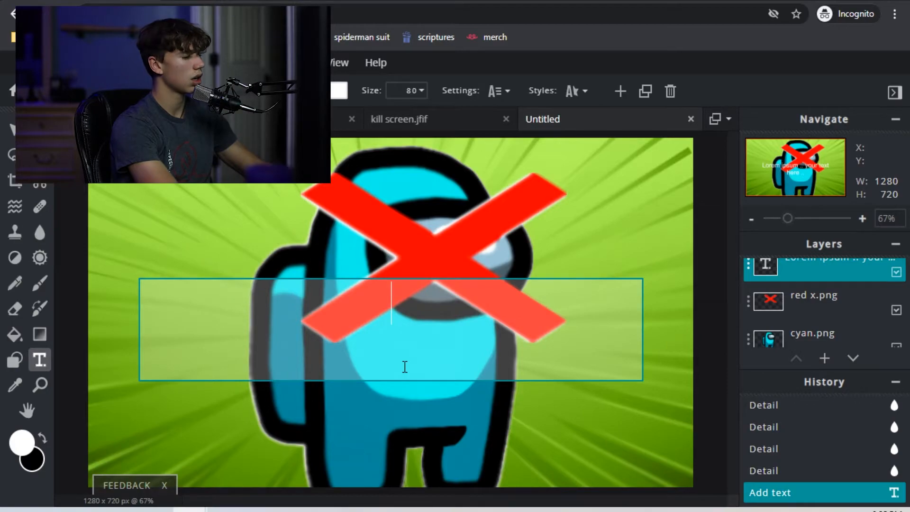
{"action": "type", "text": "NOT AMONG US"}
{"action": "key", "text": "ctrl+a"}
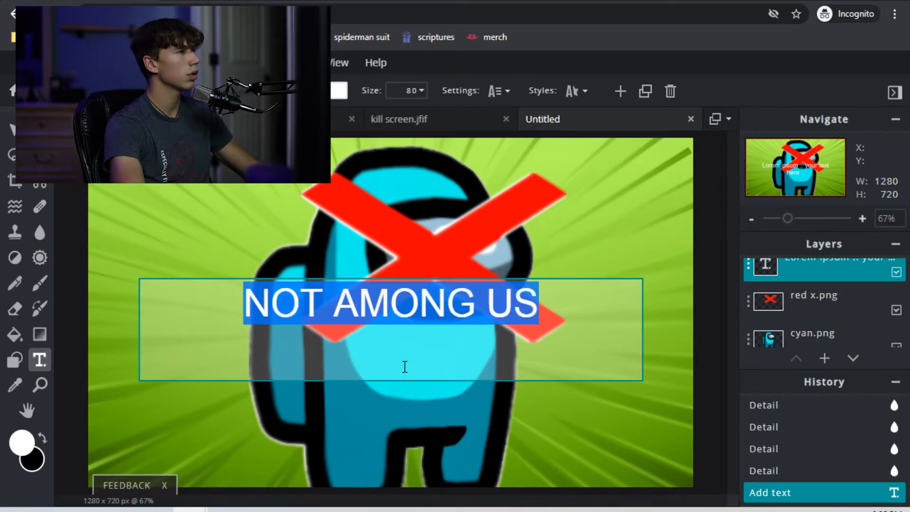
{"action": "left_click", "coordinate": [338, 90]}
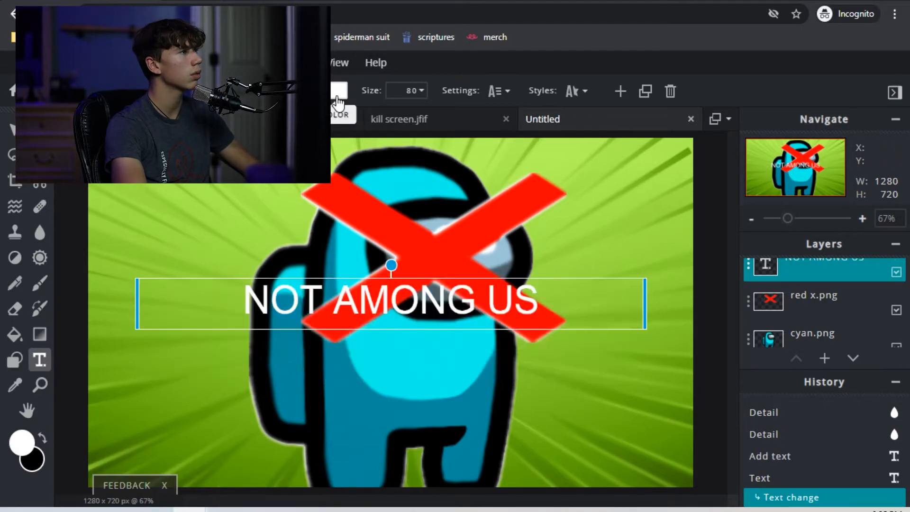
{"action": "left_click", "coordinate": [509, 396]}
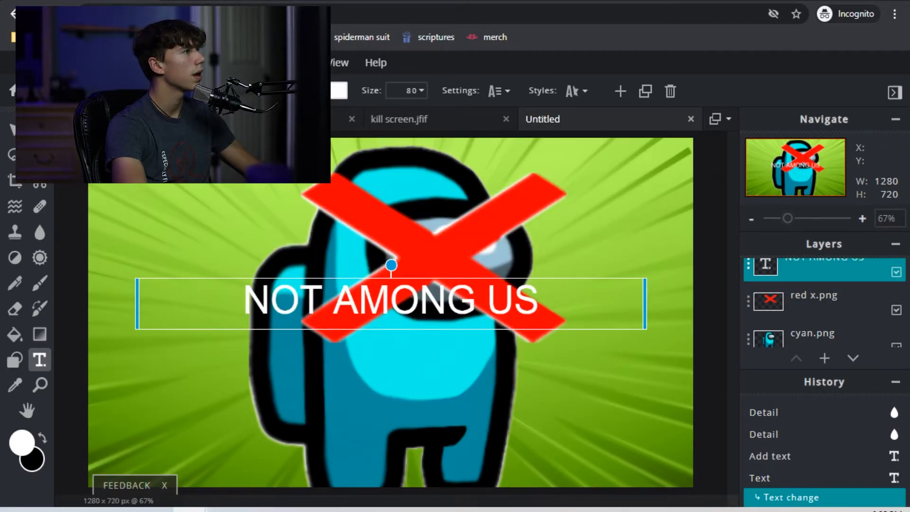
- Change the font of the NOT AMONG US text to Beornheard
{"action": "left_click", "coordinate": [284, 90]}
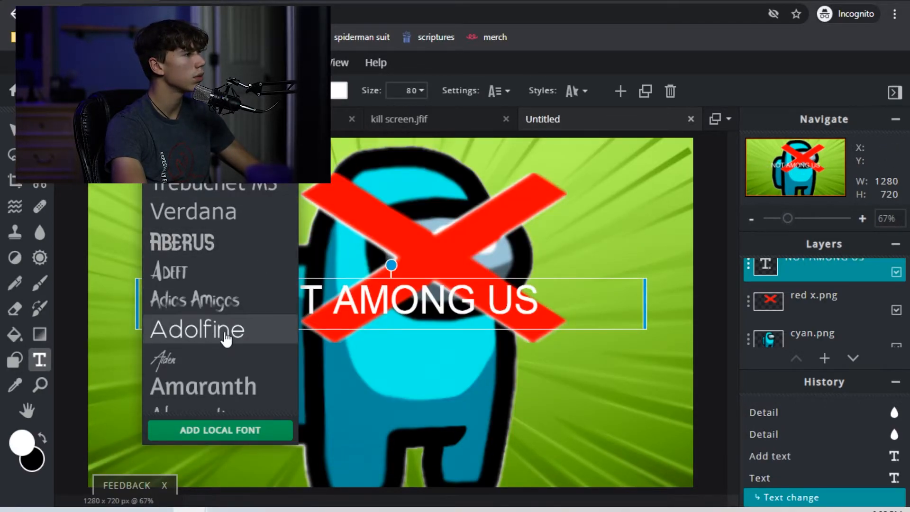
{"action": "scroll", "coordinate": [225, 341], "scroll_direction": "down", "scroll_amount": 5}
{"action": "scroll", "coordinate": [245, 335], "scroll_direction": "down", "scroll_amount": 5}
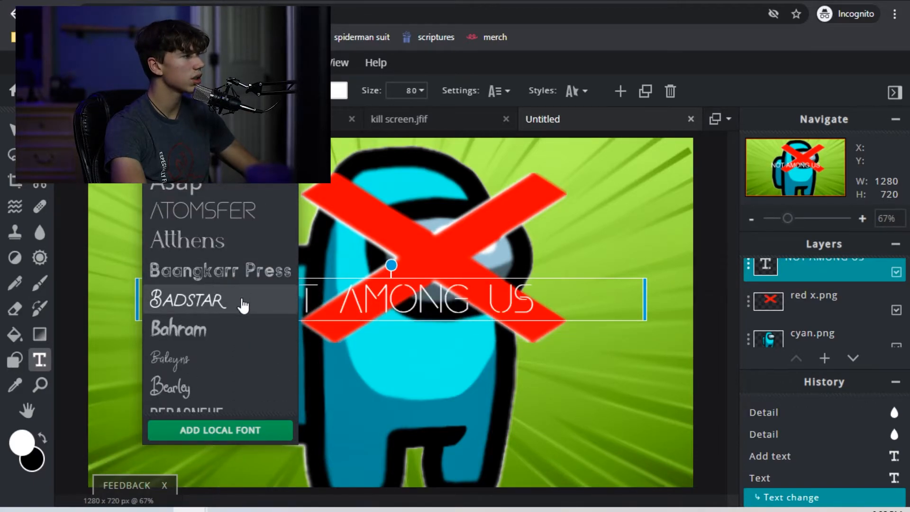
{"action": "scroll", "coordinate": [243, 305], "scroll_direction": "down", "scroll_amount": 2}
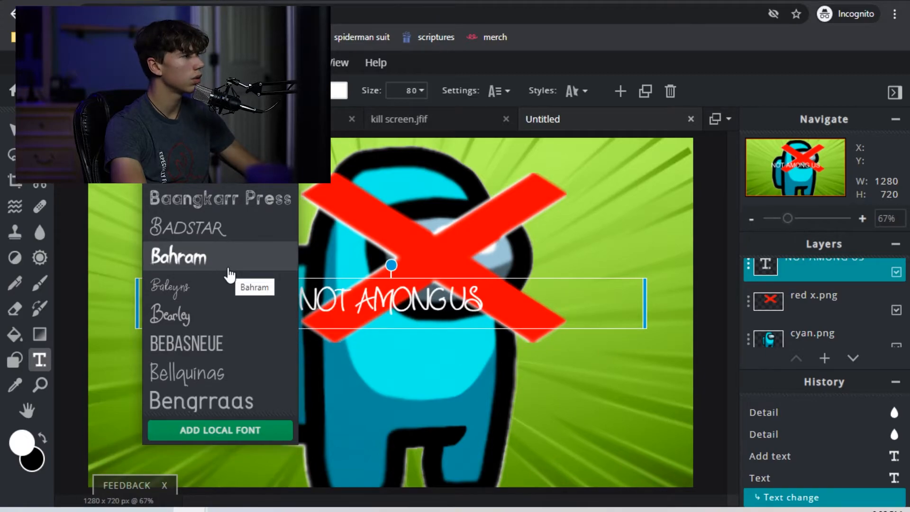
{"action": "scroll", "coordinate": [233, 328], "scroll_direction": "down", "scroll_amount": 2}
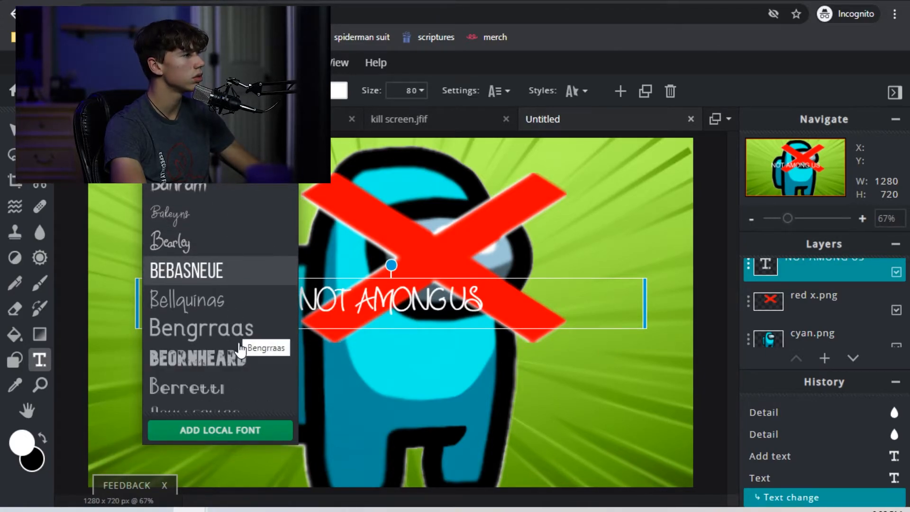
{"action": "left_click", "coordinate": [239, 355]}
- Color the NOT AMONG US text bright red and place it larger along the canvas's lower edge
{"action": "key", "text": "ctrl+a"}
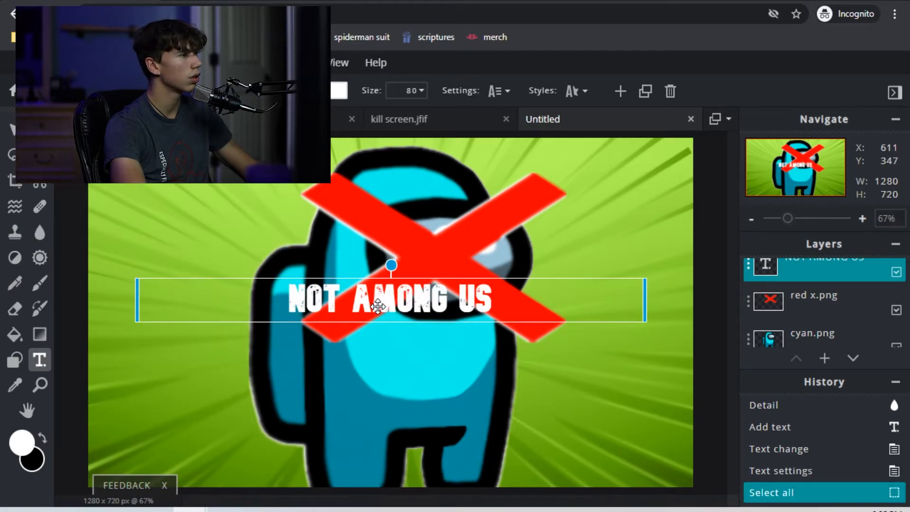
{"action": "left_click", "coordinate": [379, 305]}
{"action": "left_click", "coordinate": [338, 90]}
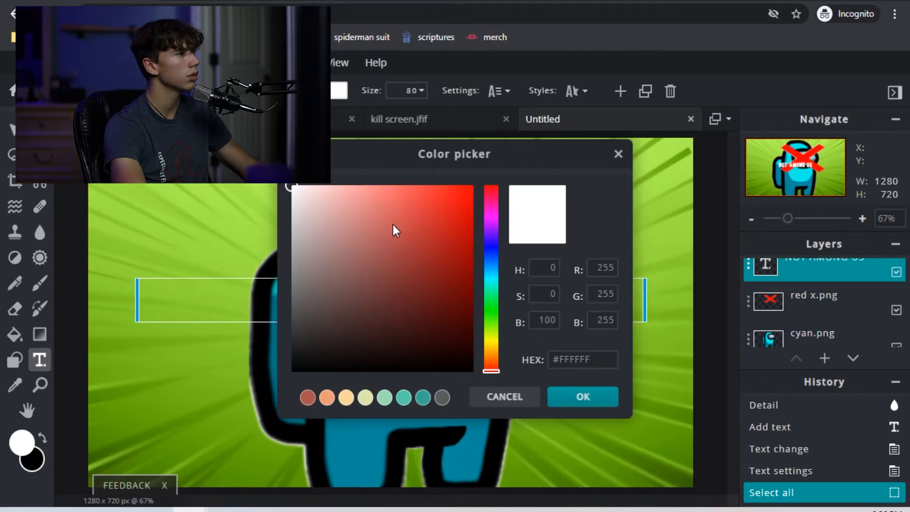
{"action": "left_click_drag", "start_coordinate": [396, 229], "coordinate": [545, 189]}
{"action": "left_click", "coordinate": [597, 403]}
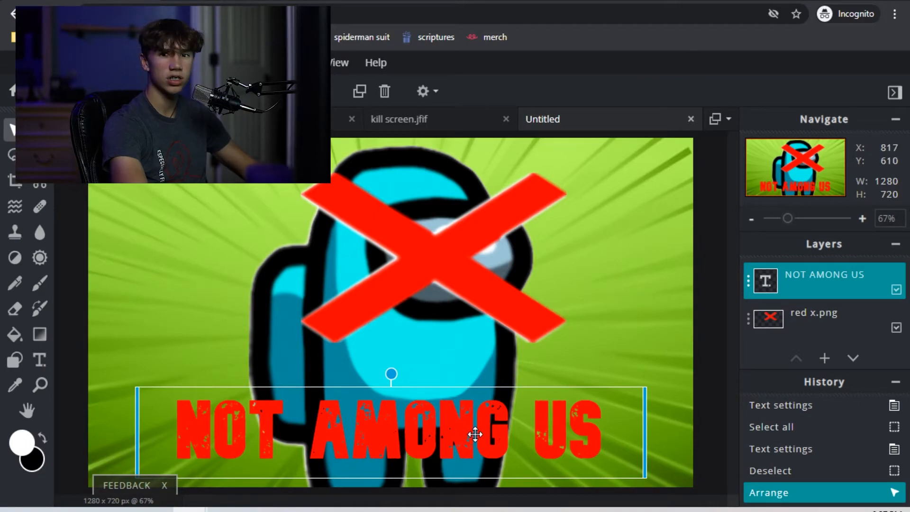
{"action": "left_click", "coordinate": [659, 295]}
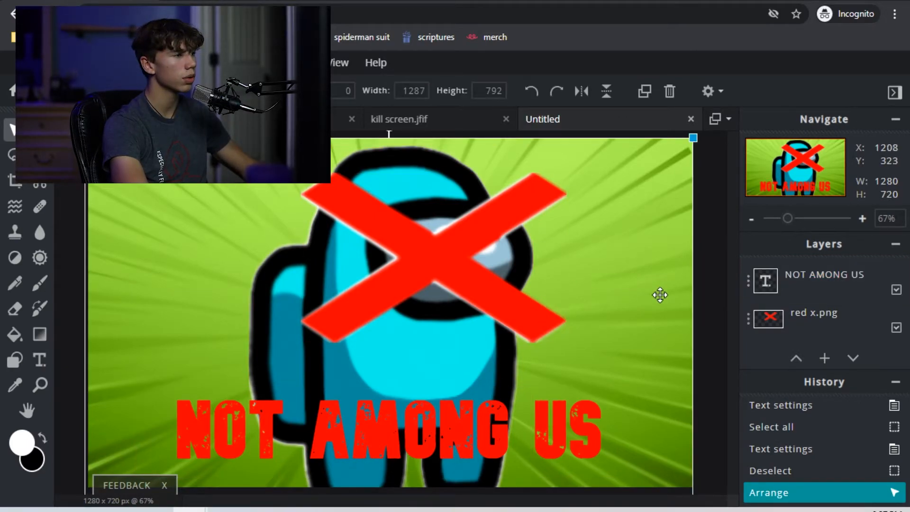
- Paint a soft green glow behind the NOT AMONG US text with the Brush on a new layer
{"action": "left_click", "coordinate": [39, 283]}
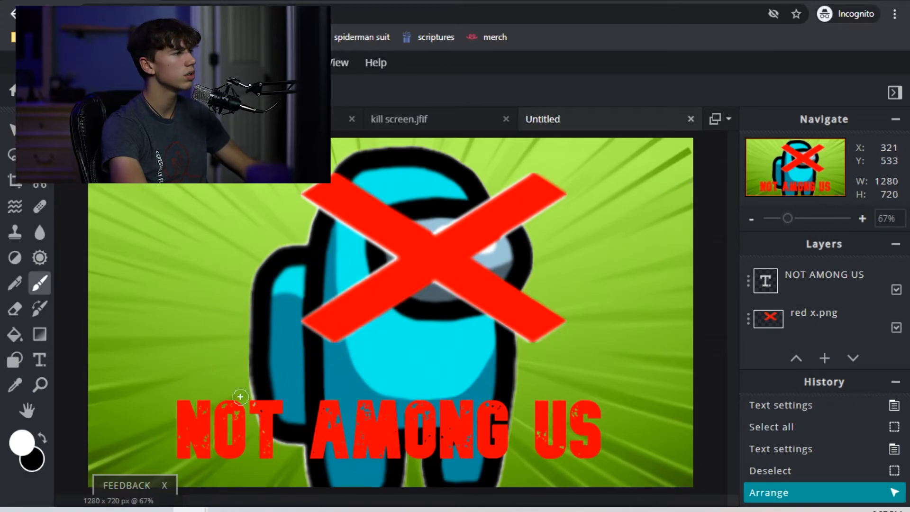
{"action": "mouse_move", "coordinate": [250, 396]}
{"action": "left_mouse_down"}
{"action": "mouse_move", "coordinate": [227, 359]}
{"action": "mouse_move", "coordinate": [231, 319]}
{"action": "left_mouse_up"}
{"action": "key", "text": "ctrl+z"}
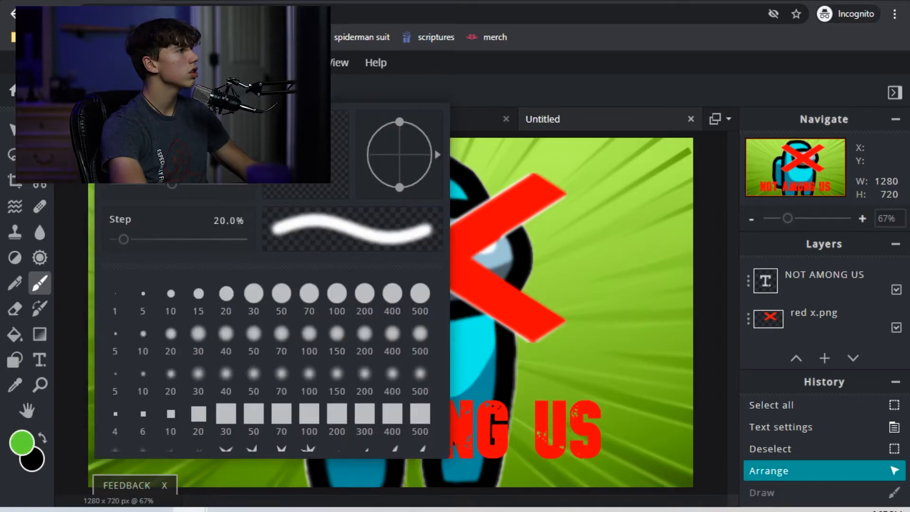
{"action": "left_click", "coordinate": [591, 407]}
{"action": "mouse_move", "coordinate": [588, 417]}
{"action": "left_mouse_down"}
{"action": "mouse_move", "coordinate": [588, 439]}
{"action": "mouse_move", "coordinate": [566, 455]}
{"action": "mouse_move", "coordinate": [576, 428]}
{"action": "mouse_move", "coordinate": [553, 415]}
{"action": "mouse_move", "coordinate": [519, 423]}
{"action": "mouse_move", "coordinate": [562, 420]}
{"action": "mouse_move", "coordinate": [479, 422]}
{"action": "mouse_move", "coordinate": [528, 391]}
{"action": "mouse_move", "coordinate": [508, 413]}
{"action": "mouse_move", "coordinate": [471, 396]}
{"action": "mouse_move", "coordinate": [503, 409]}
{"action": "mouse_move", "coordinate": [450, 434]}
{"action": "left_mouse_up"}
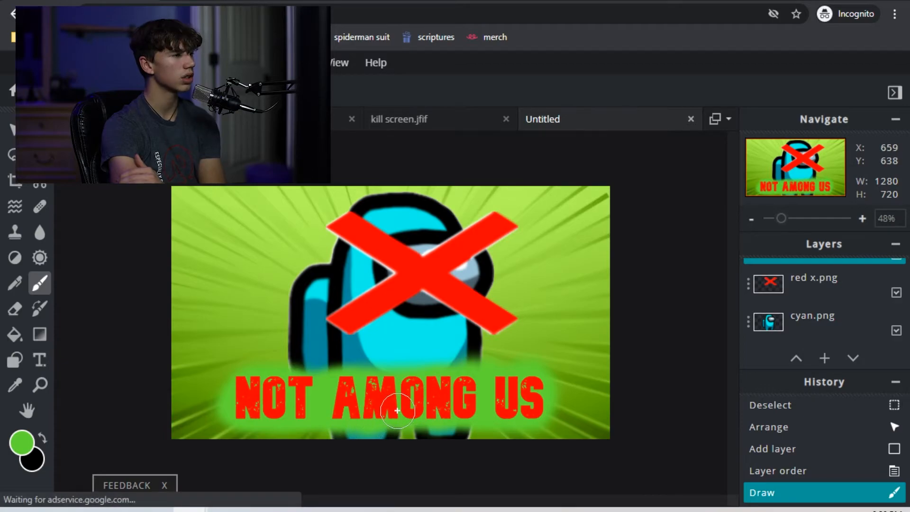
- Darken the thumbnail artwork with the Brightness & contrast adjustment
{"action": "scroll", "coordinate": [824, 314], "scroll_direction": "down", "scroll_amount": 2}
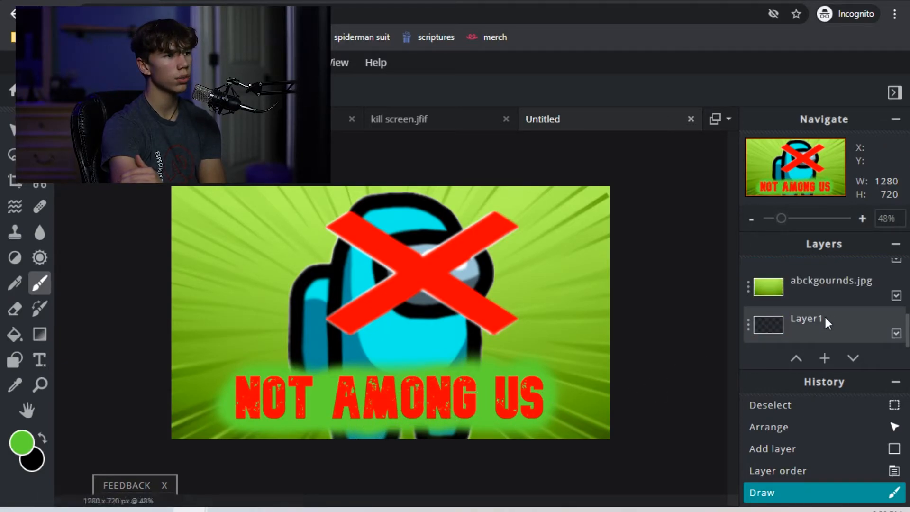
{"action": "left_click", "coordinate": [800, 287]}
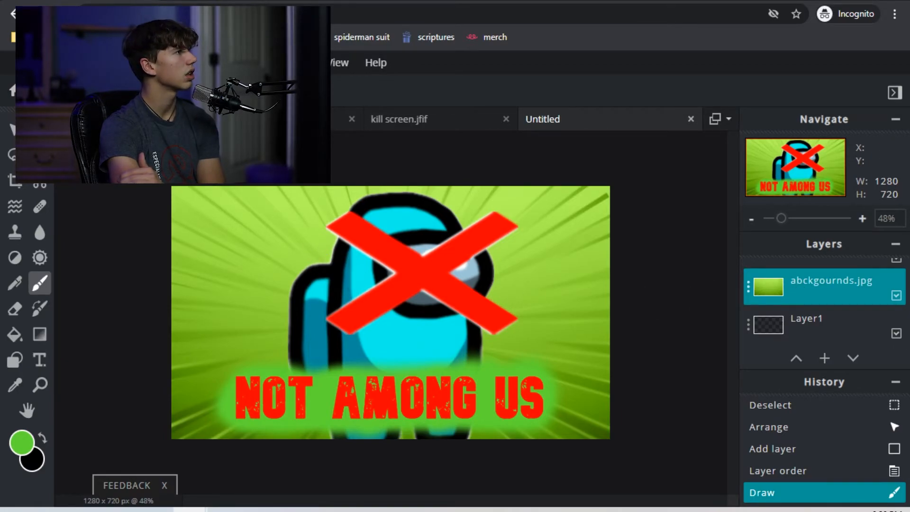
{"action": "left_click", "coordinate": [240, 62]}
{"action": "left_click", "coordinate": [265, 110]}
{"action": "left_click_drag", "start_coordinate": [456, 235], "coordinate": [681, 187]}
{"action": "left_click_drag", "start_coordinate": [677, 239], "coordinate": [656, 242]}
{"action": "left_click_drag", "start_coordinate": [681, 296], "coordinate": [772, 289]}
{"action": "left_click_drag", "start_coordinate": [660, 240], "coordinate": [570, 239]}
{"action": "left_click_drag", "start_coordinate": [774, 286], "coordinate": [806, 282]}
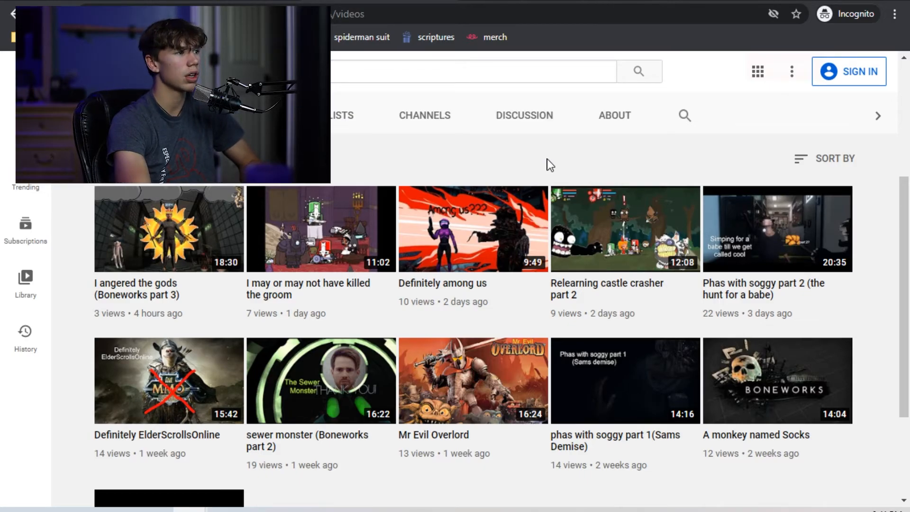
- Return to Pixlr E from the YouTube channel page and save the finished thumbnail image
{"action": "left_click", "coordinate": [103, 2]}
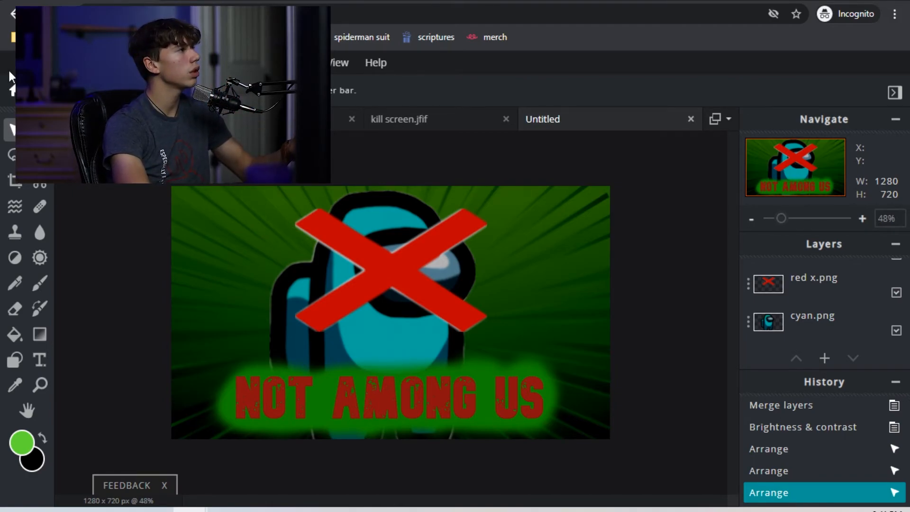
{"action": "left_click", "coordinate": [21, 63]}
{"action": "left_click", "coordinate": [89, 192]}
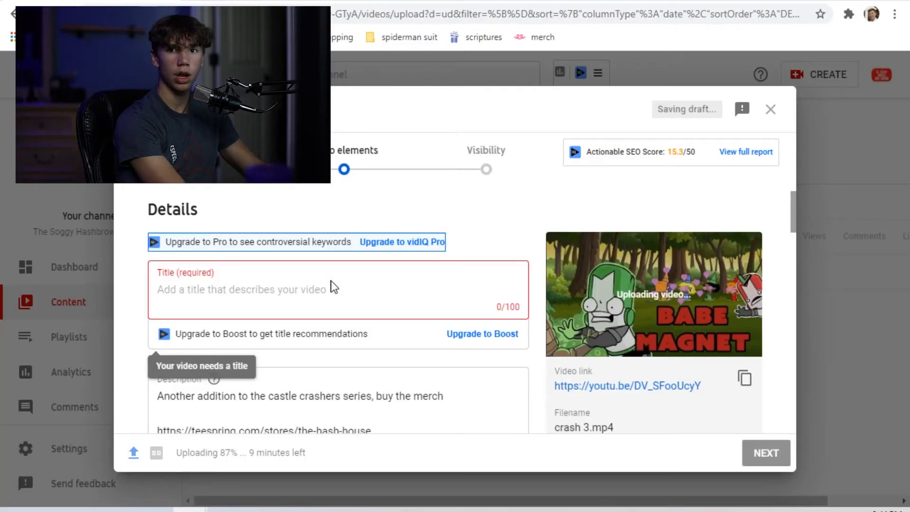
- Switch to the YouTube Studio upload and set the video title to "Defintly among us"
{"action": "left_click", "coordinate": [331, 283]}
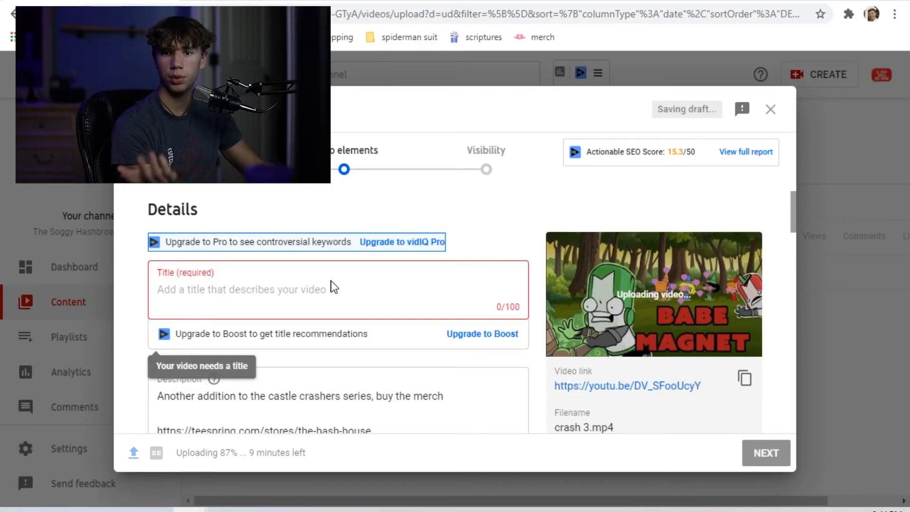
{"action": "type", "text": "Defintl"}
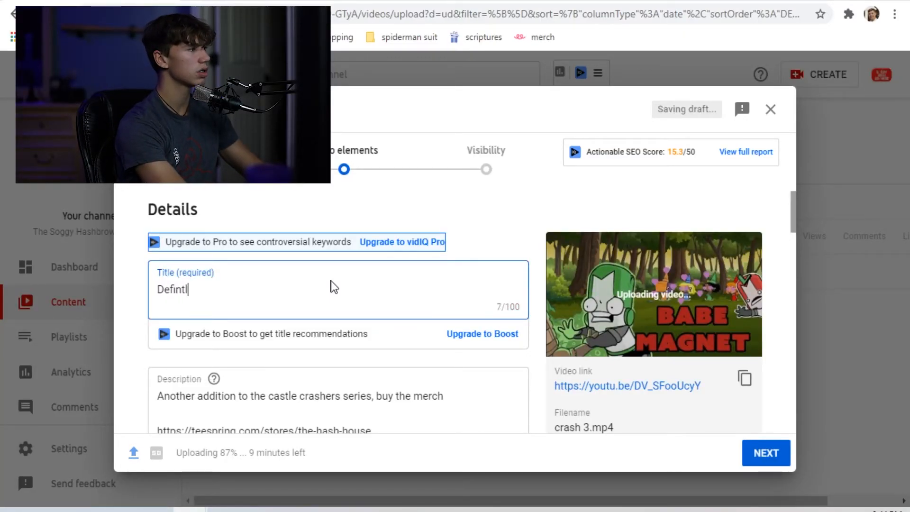
{"action": "type", "text": "y among us"}
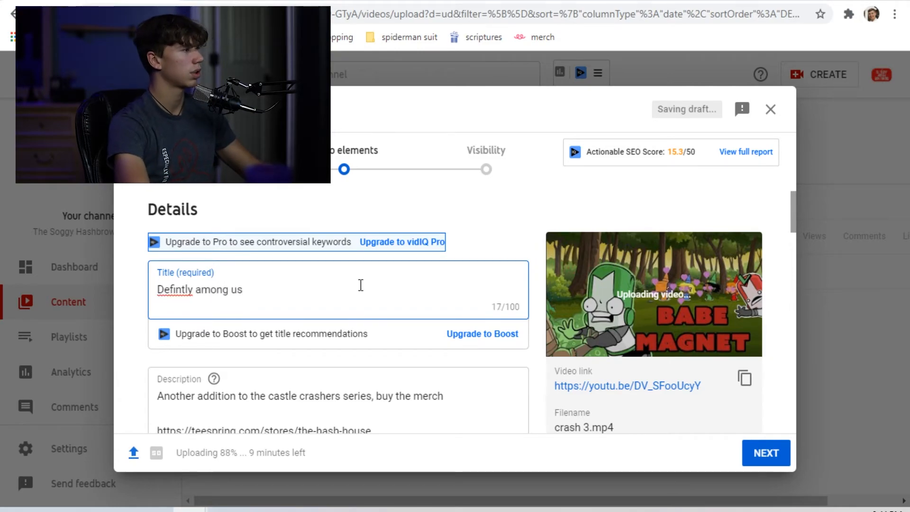
- Replace the uploading video's thumbnail with the NOT AMONG US image
{"action": "scroll", "coordinate": [361, 285], "scroll_direction": "down", "scroll_amount": 15}
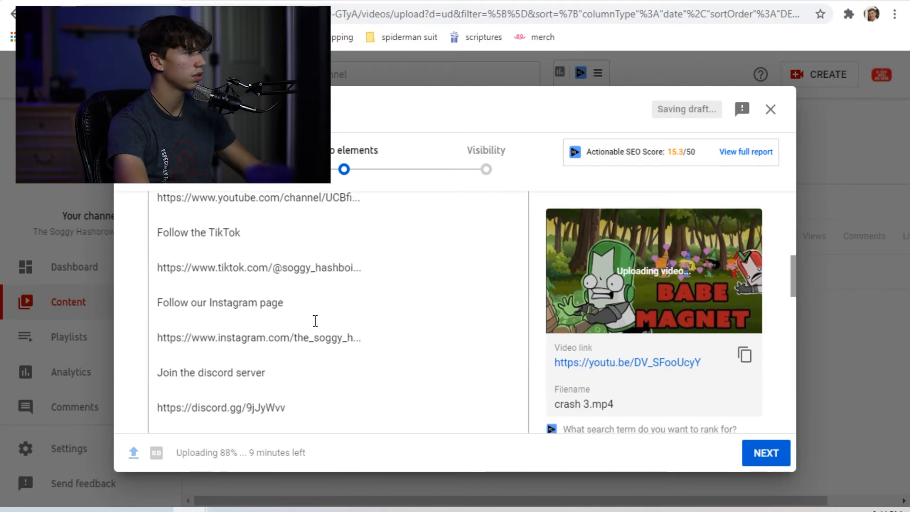
{"action": "left_click", "coordinate": [226, 262]}
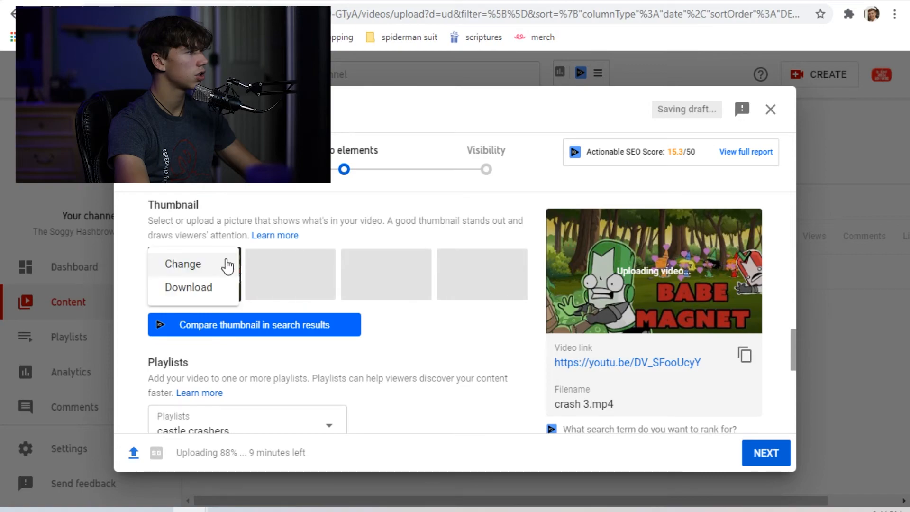
{"action": "left_click", "coordinate": [179, 266]}
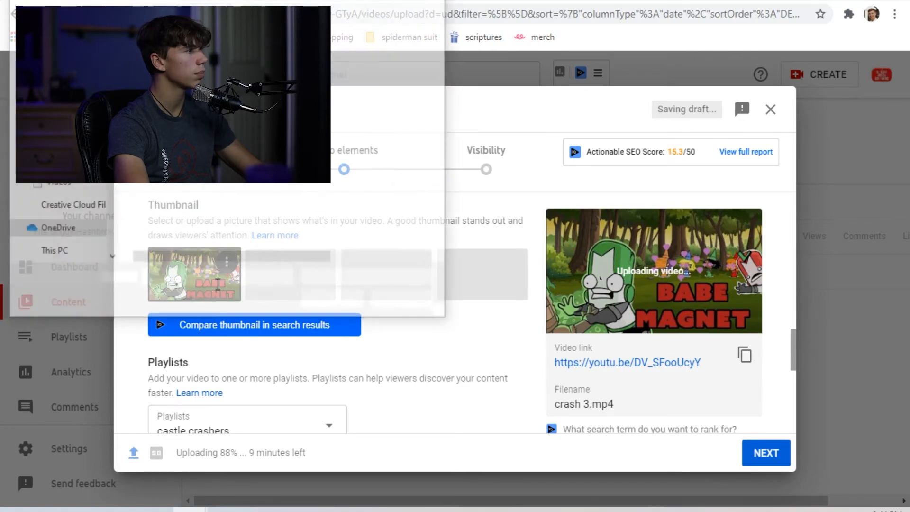
{"action": "double_click", "coordinate": [217, 284]}
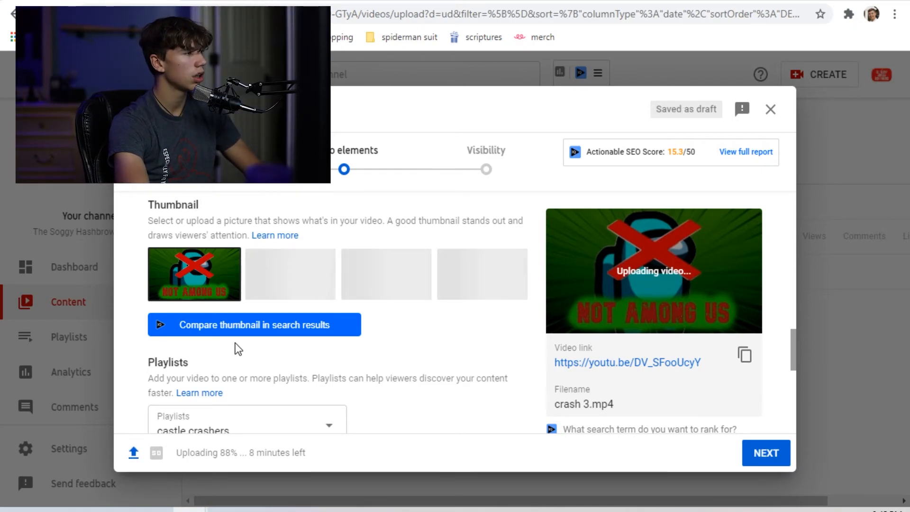
- Compare the thumbnail with Castle Crashers and Among Us search results in the vidIQ preview, and close the preview
{"action": "left_click", "coordinate": [234, 330]}
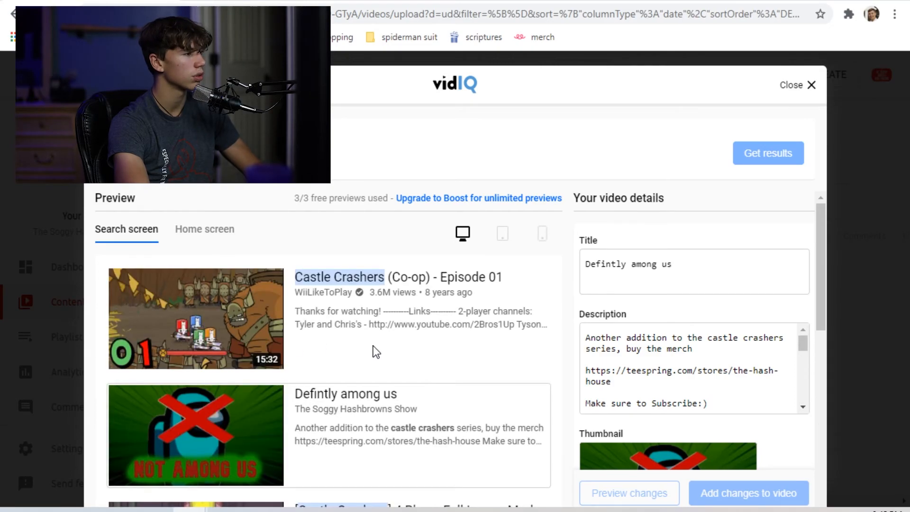
{"action": "scroll", "coordinate": [378, 325], "scroll_direction": "down", "scroll_amount": 2}
{"action": "scroll", "coordinate": [434, 331], "scroll_direction": "down", "scroll_amount": 2}
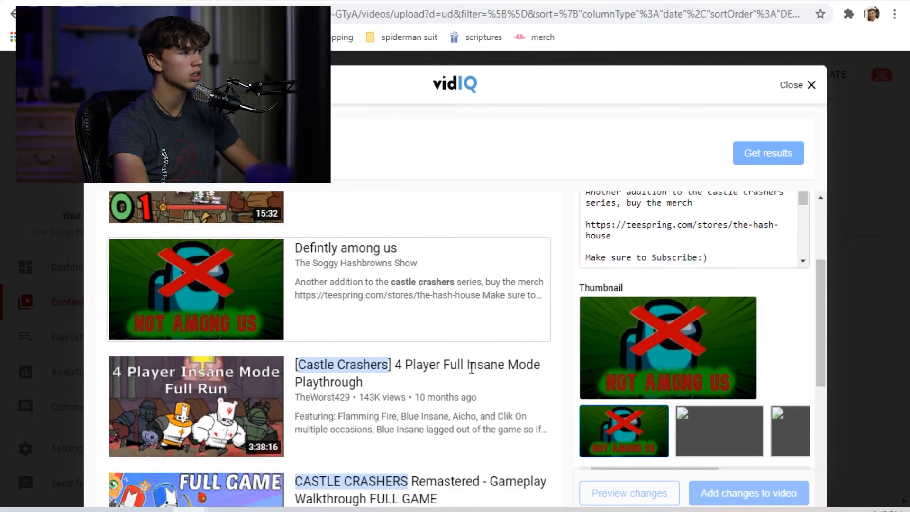
{"action": "scroll", "coordinate": [388, 349], "scroll_direction": "up", "scroll_amount": 2}
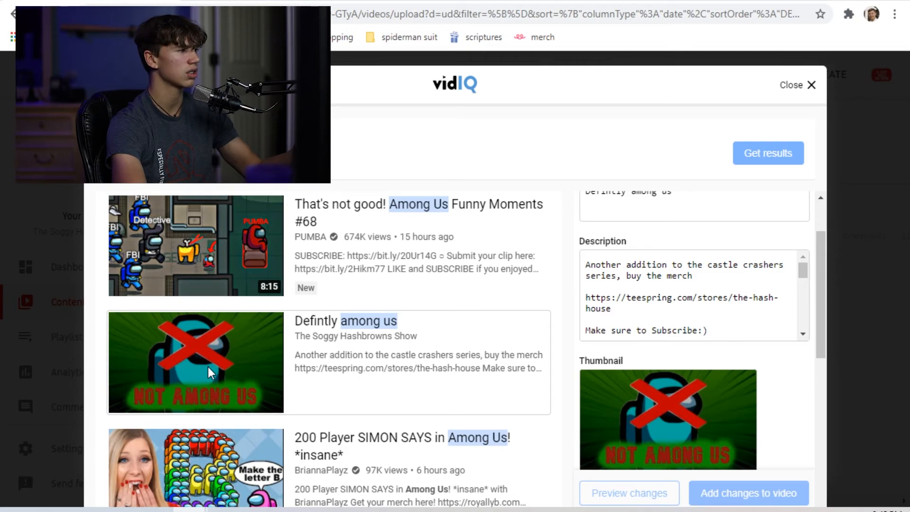
{"action": "left_click", "coordinate": [811, 85]}
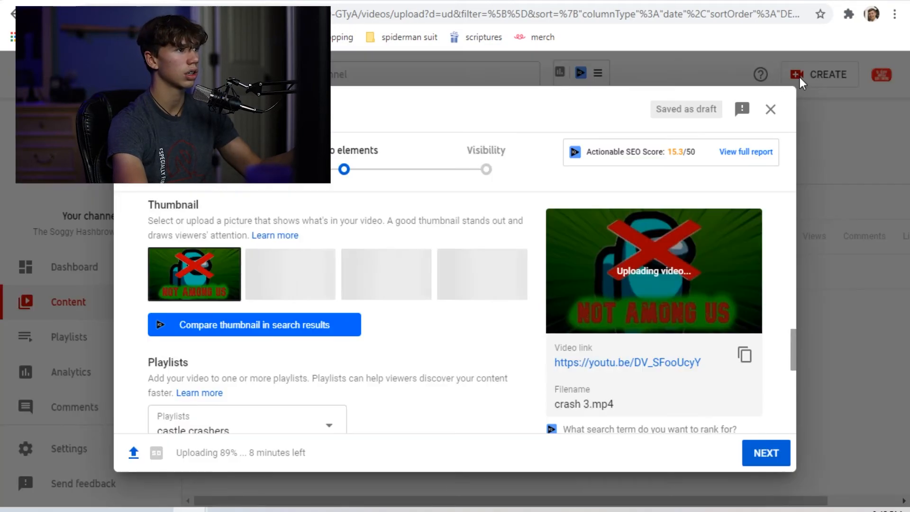